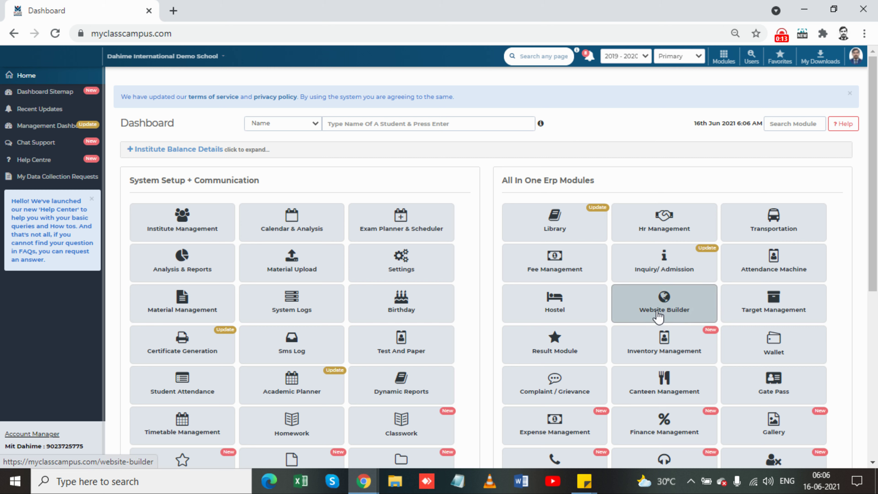
Open the Website Builder module in a new tab and go to its website settings.
right_click(669, 309)
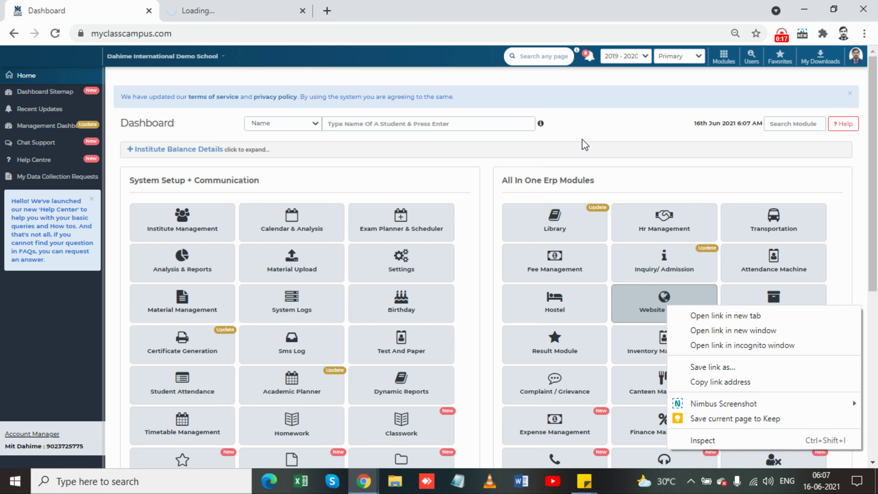
key("t")
left_click(245, 7)
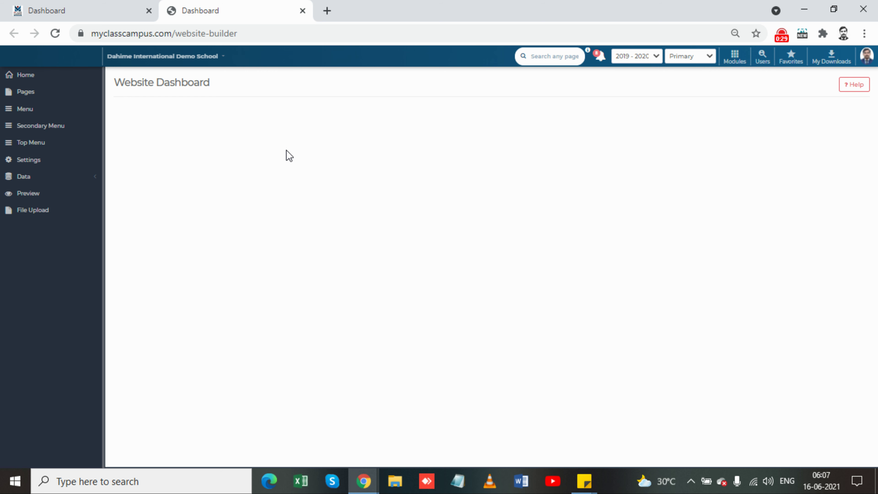
left_click(37, 162)
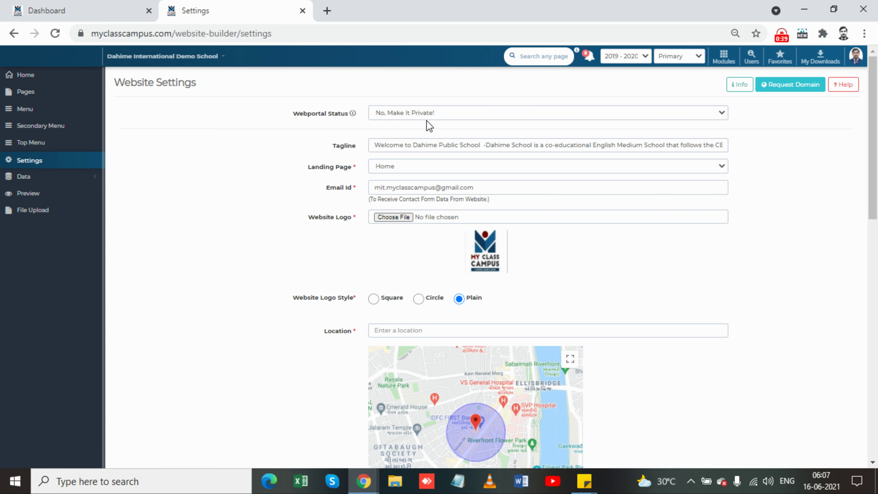
View the available choices for Webportal Status and Landing Page in the website settings.
left_click(446, 114)
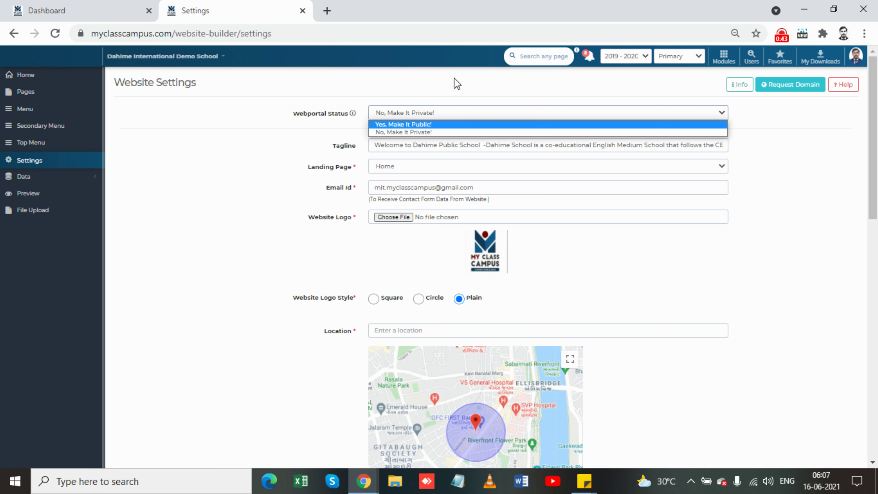
left_click(323, 117)
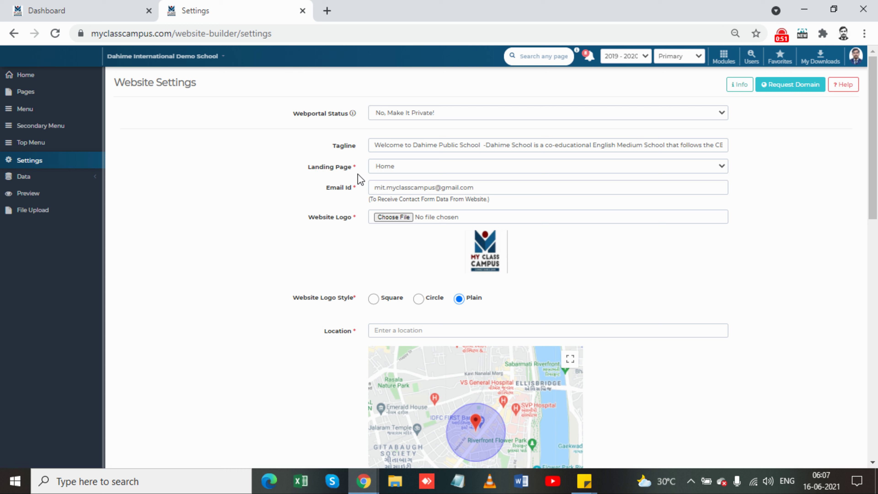
left_click(401, 167)
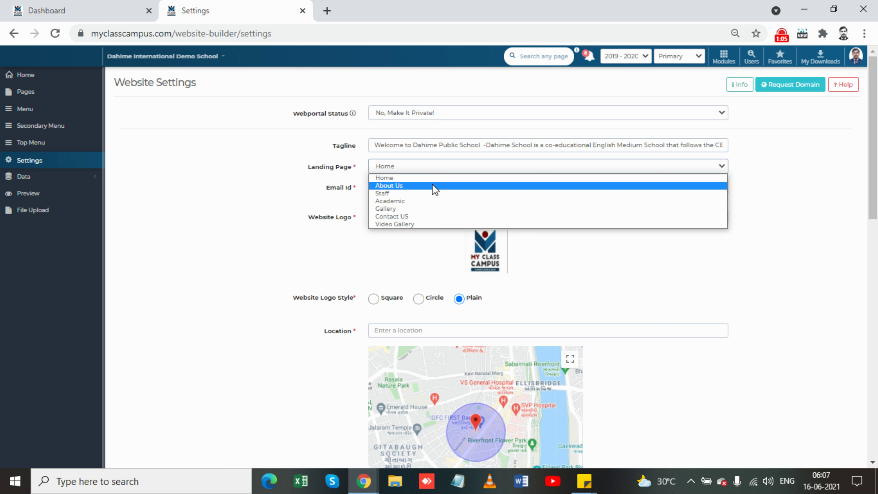
left_click(318, 182)
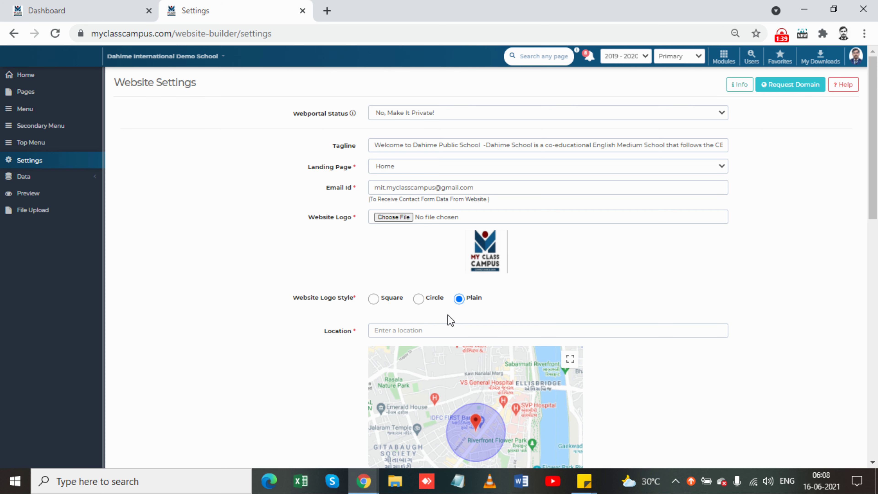
Examine the logo, location and colour settings, and view the choices for the website fonts.
scroll(262, 328, "down", 2)
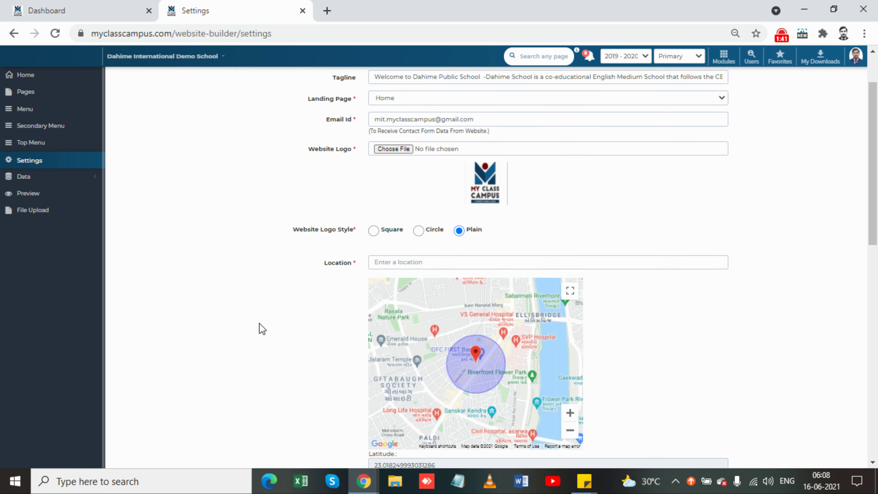
scroll(261, 328, "down", 2)
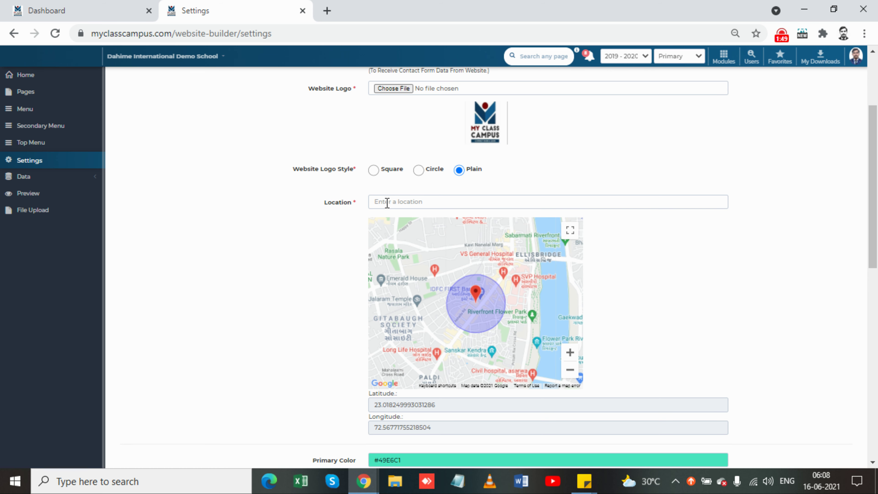
scroll(313, 359, "down", 2)
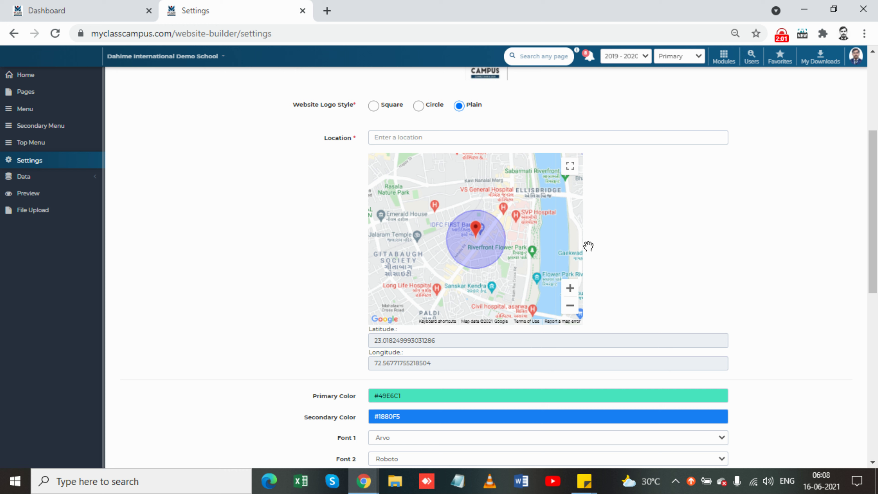
left_click_drag(875, 201, 868, 260)
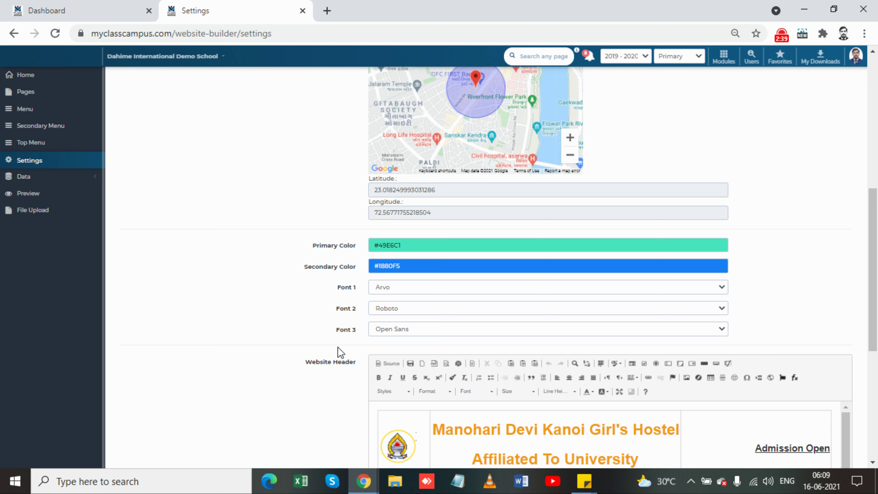
left_click(390, 288)
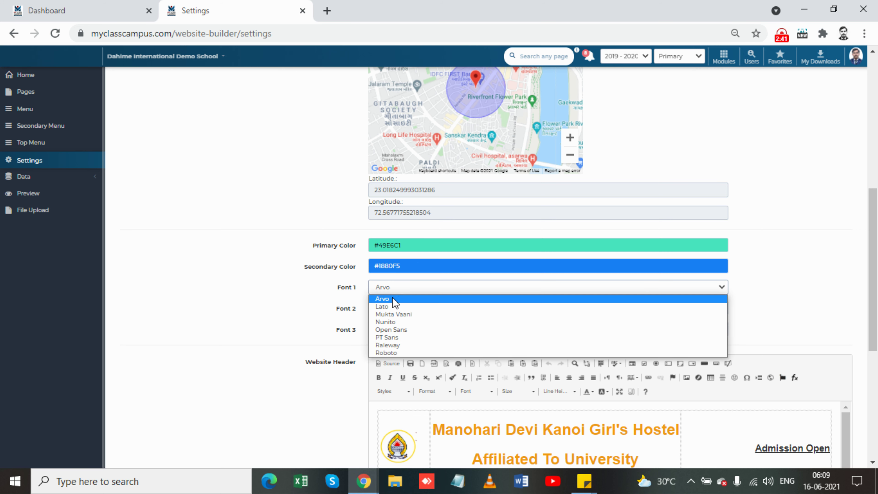
left_click(382, 298)
double_click(382, 308)
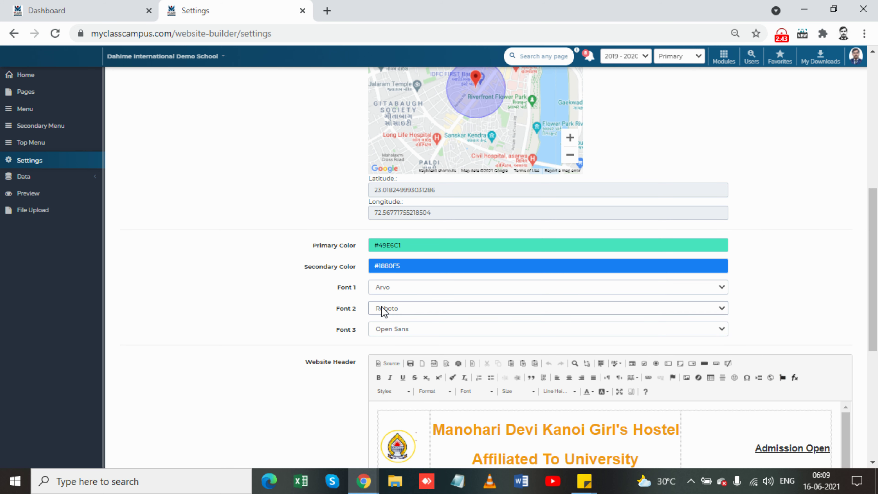
left_click(383, 332)
left_click(384, 332)
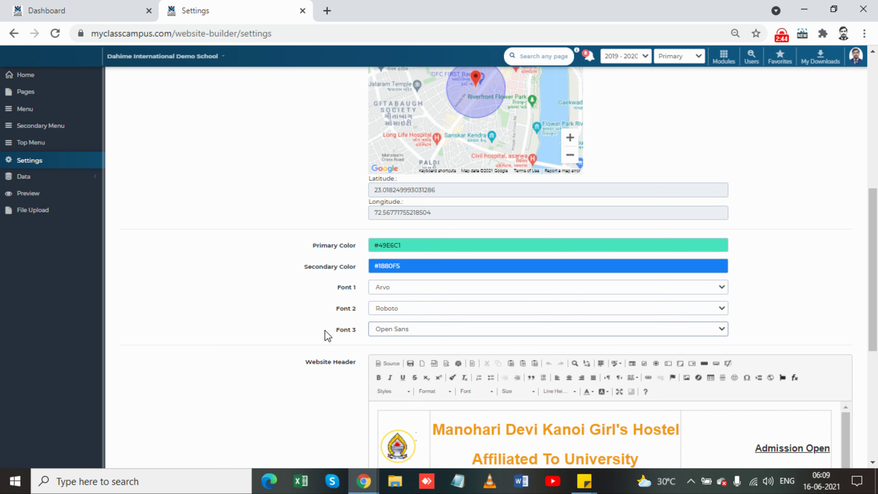
Enlarge the Website Header editor and view the table options for its Admission Open cell.
scroll(328, 336, "down", 3)
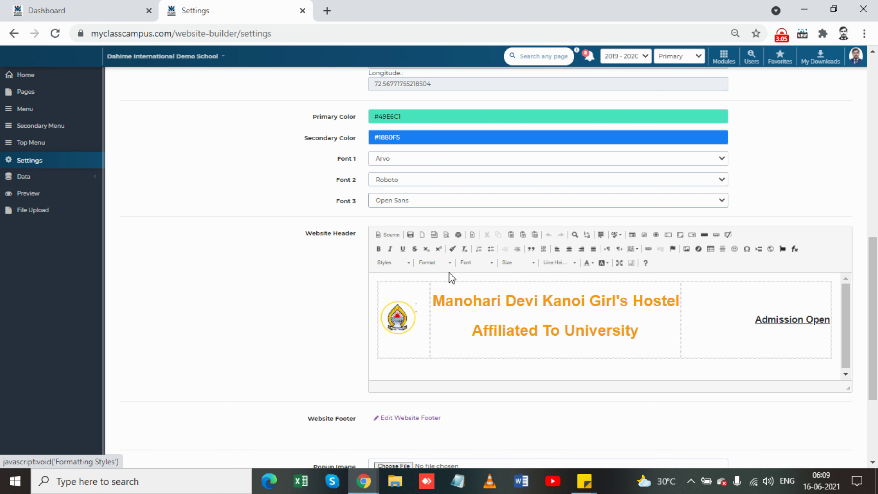
left_click_drag(847, 387, 850, 418)
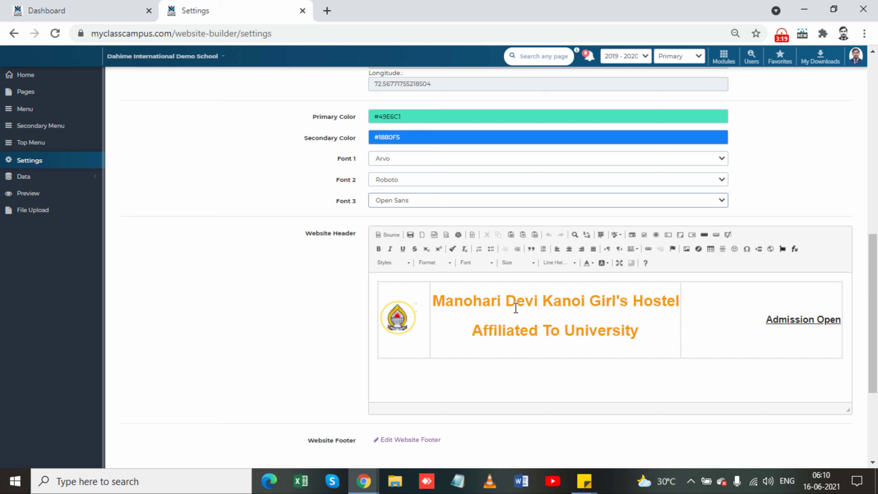
left_click(791, 321)
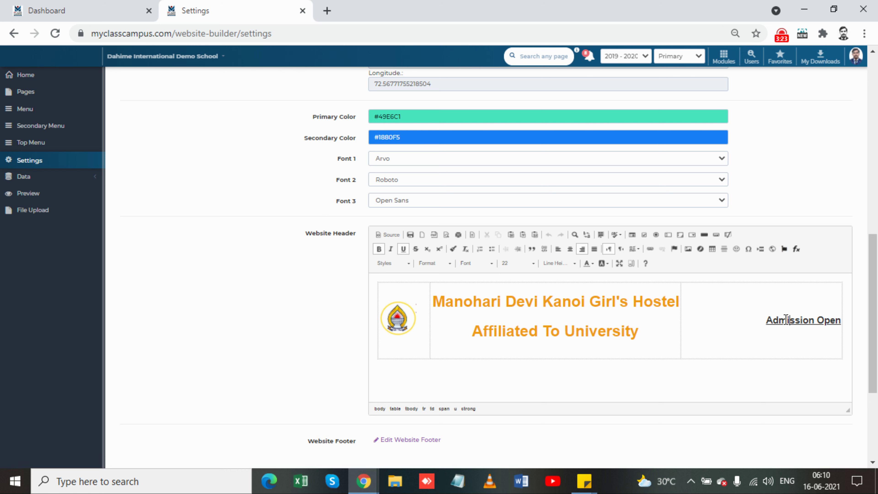
right_click(786, 320)
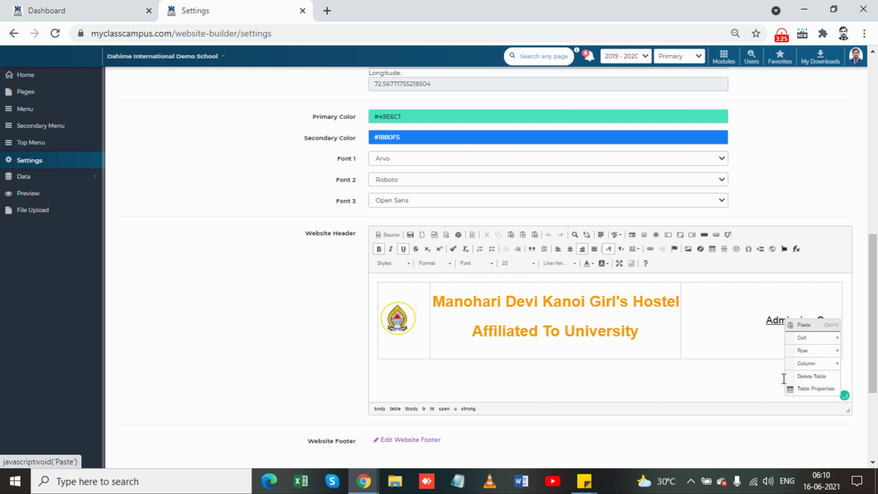
left_click(733, 318)
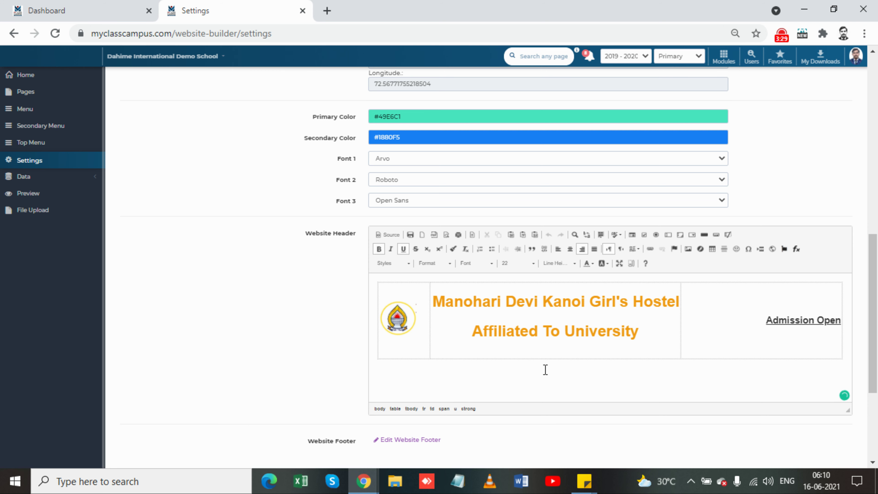
Open the Website Footer for editing and examine its content, along with the popup and theme reset settings below.
scroll(477, 347, "down", 5)
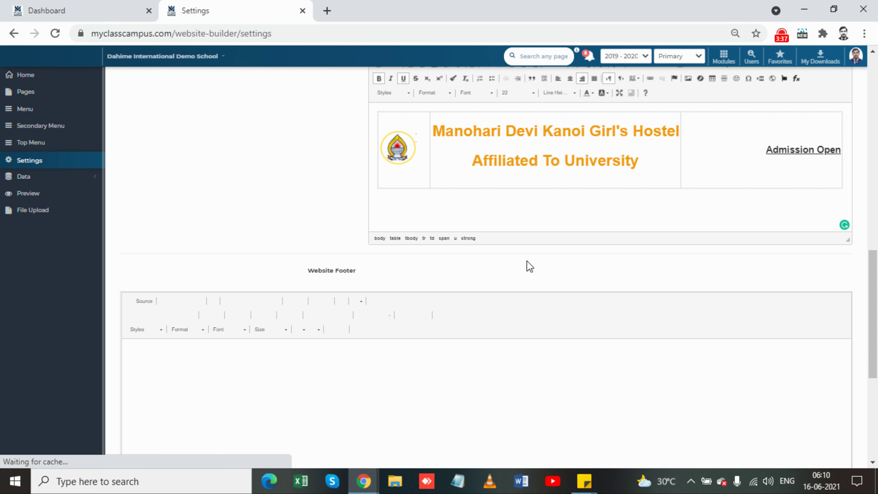
scroll(875, 346, "down", 4)
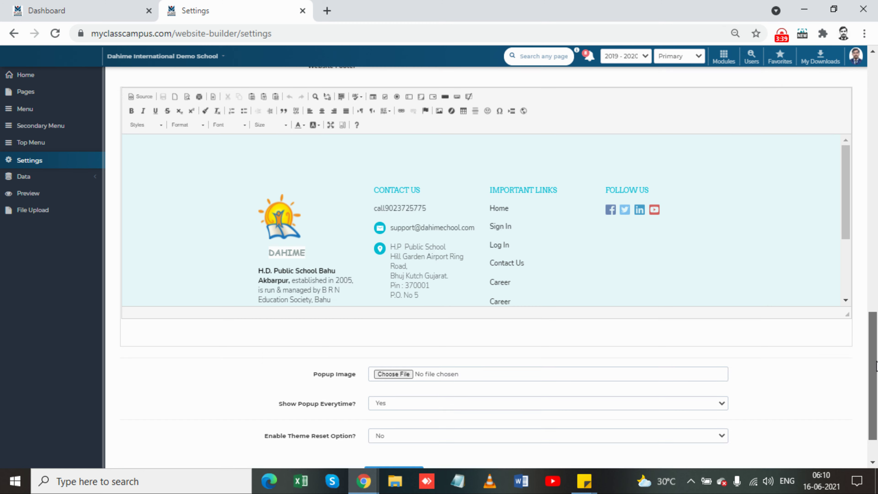
scroll(876, 363, "down", 2)
scroll(876, 363, "up", 3)
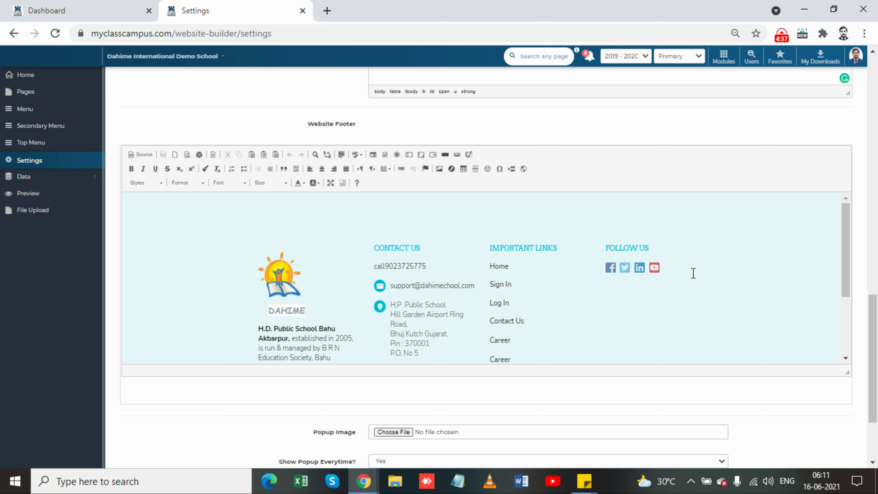
left_click_drag(847, 267, 863, 227)
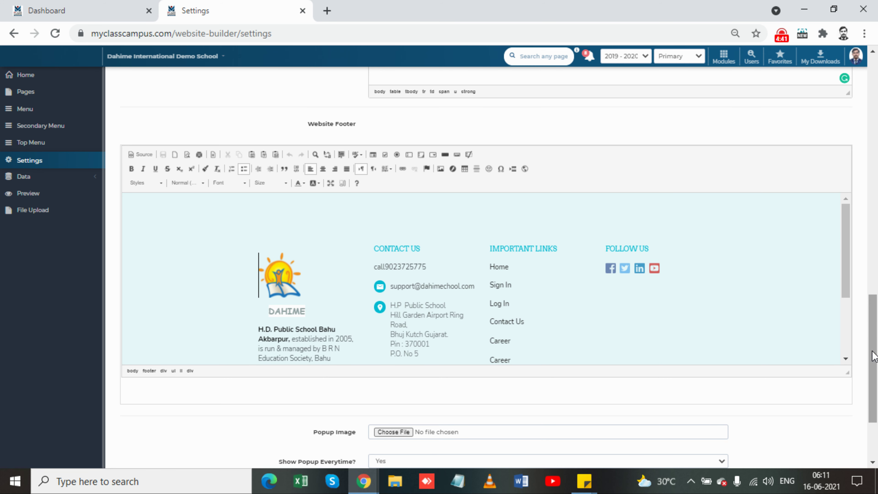
left_click_drag(873, 349, 873, 385)
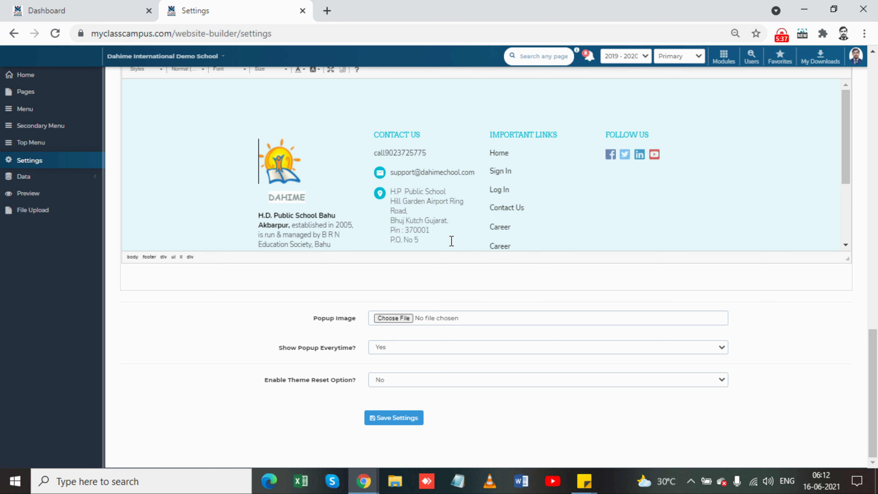
scroll(451, 241, "up", 10)
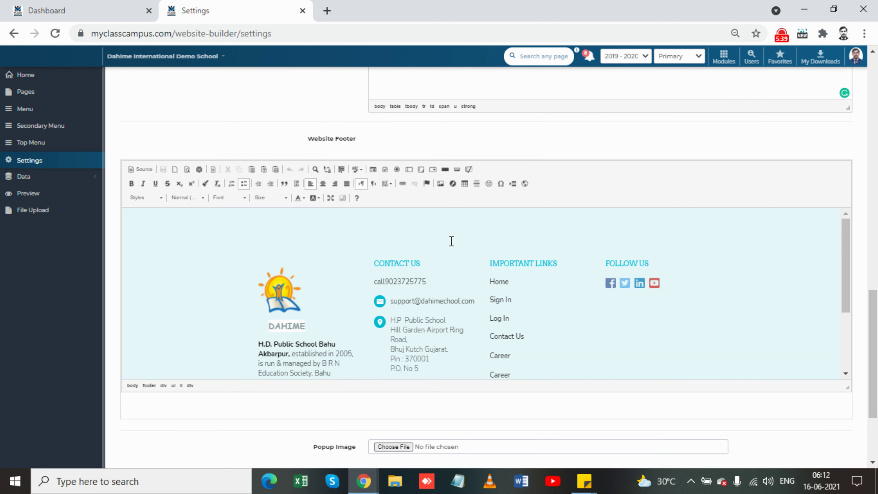
scroll(452, 241, "up", 7)
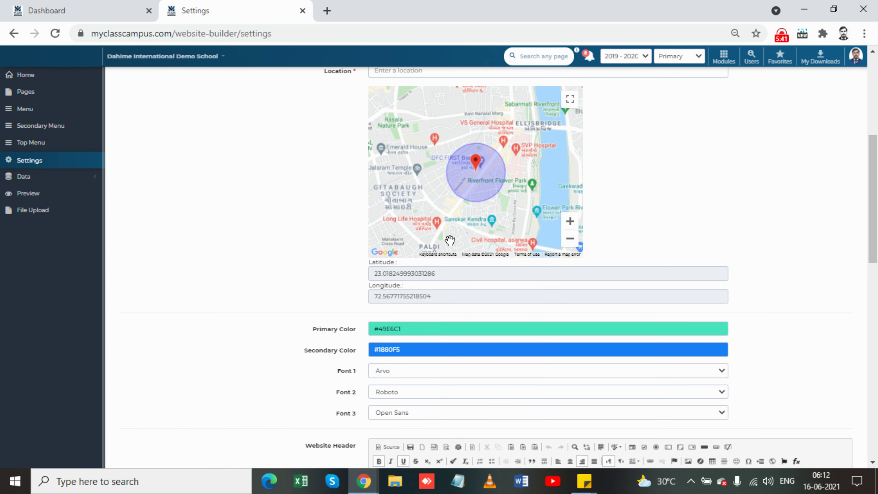
scroll(258, 277, "down", 17)
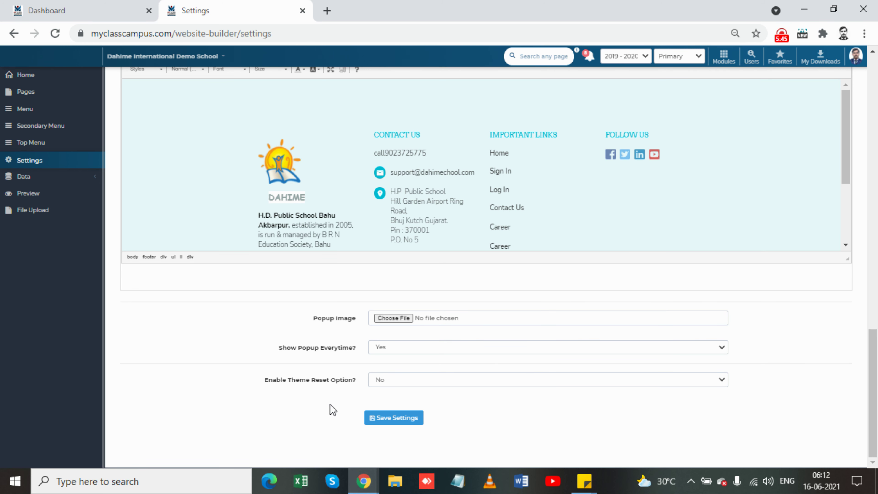
left_click_drag(871, 412, 876, 141)
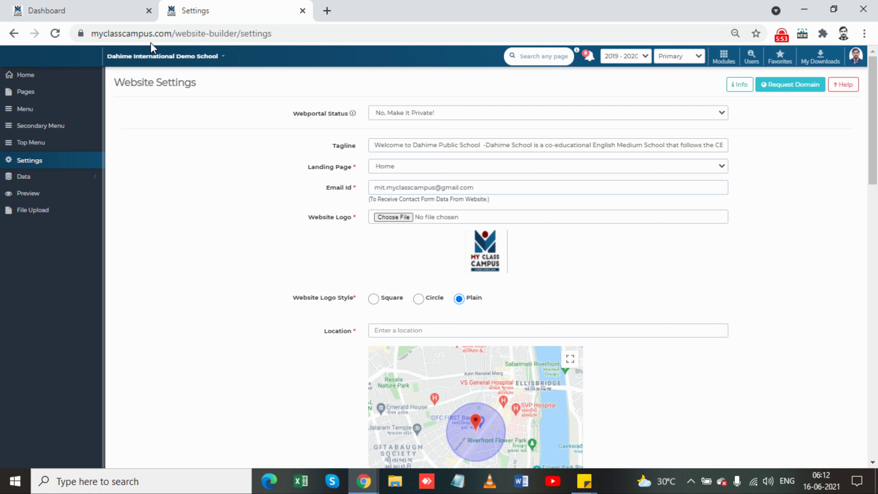
left_click_drag(172, 34, 84, 48)
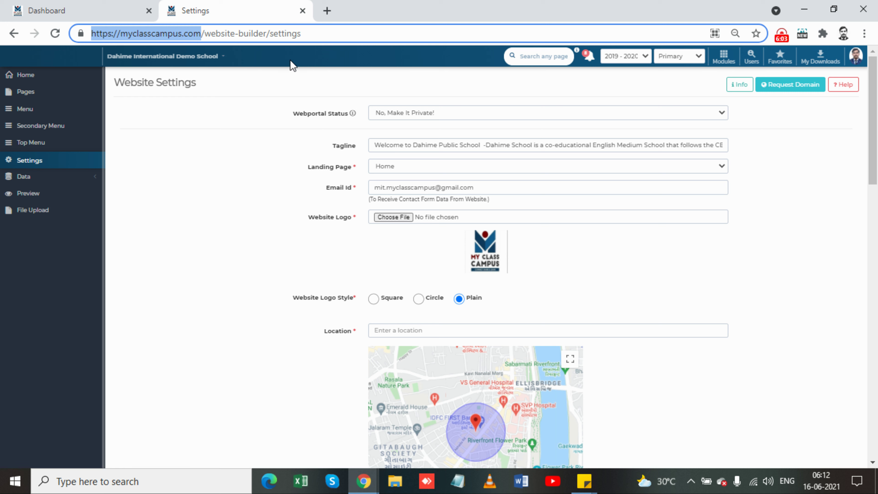
left_click(296, 82)
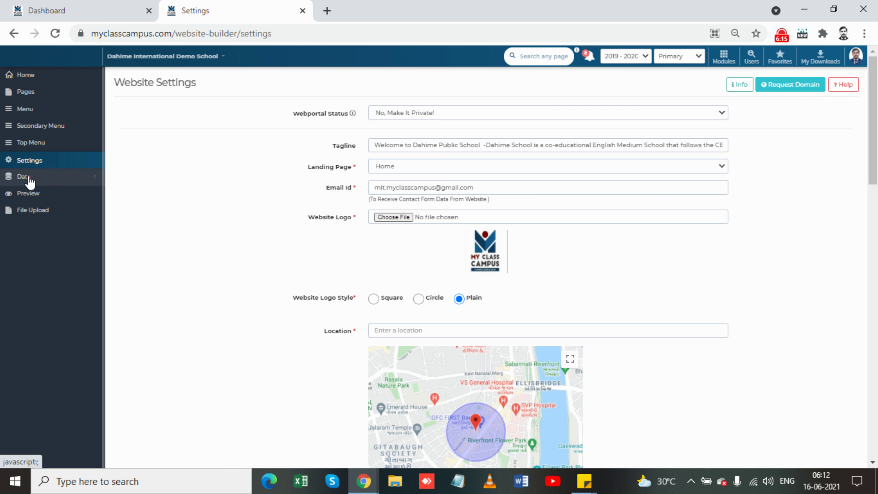
Open the File Upload page in a new tab and view its upload file chooser, then dismiss it.
left_click(30, 214)
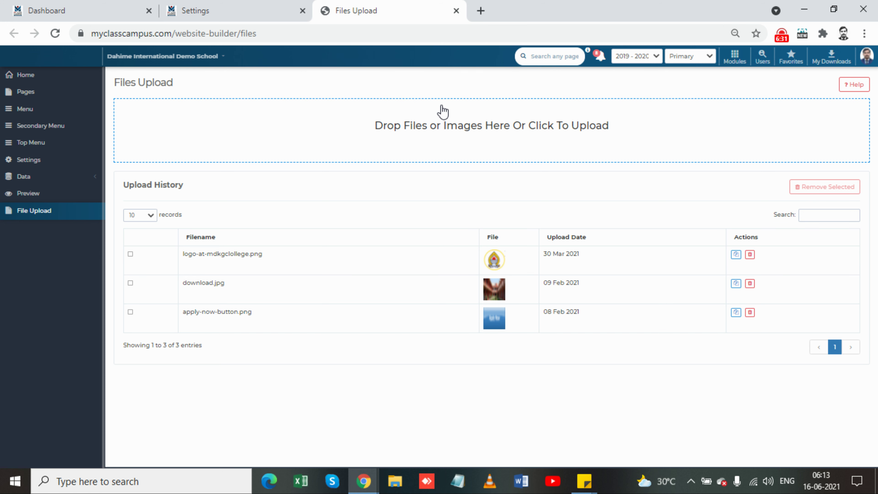
left_click(440, 138)
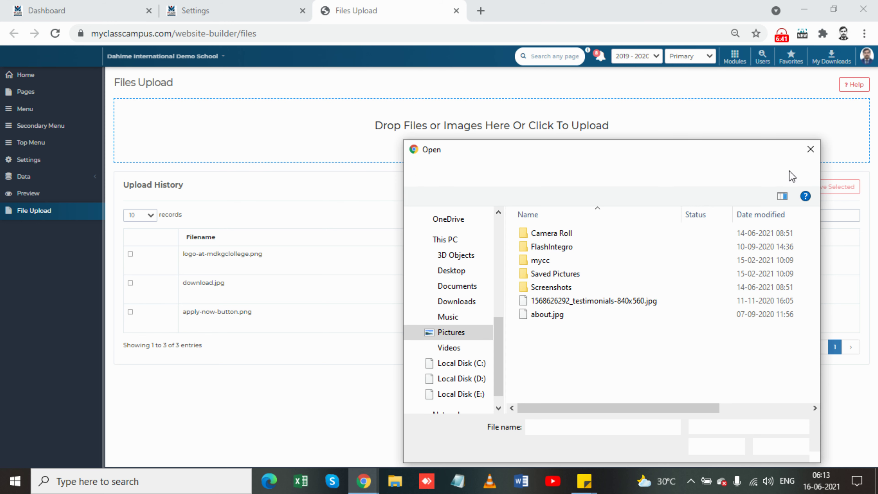
left_click(810, 150)
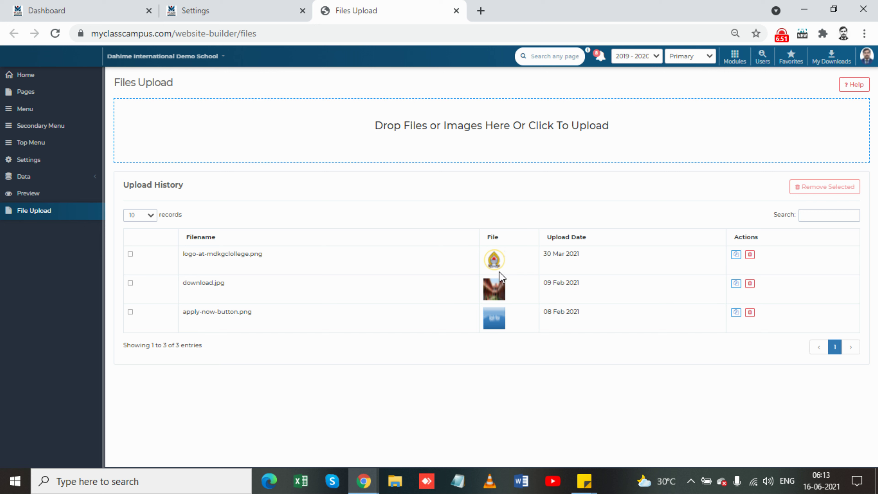
Copy the URL of the uploaded file logo-at-mdkgclollege.png from the upload history.
left_click(736, 255)
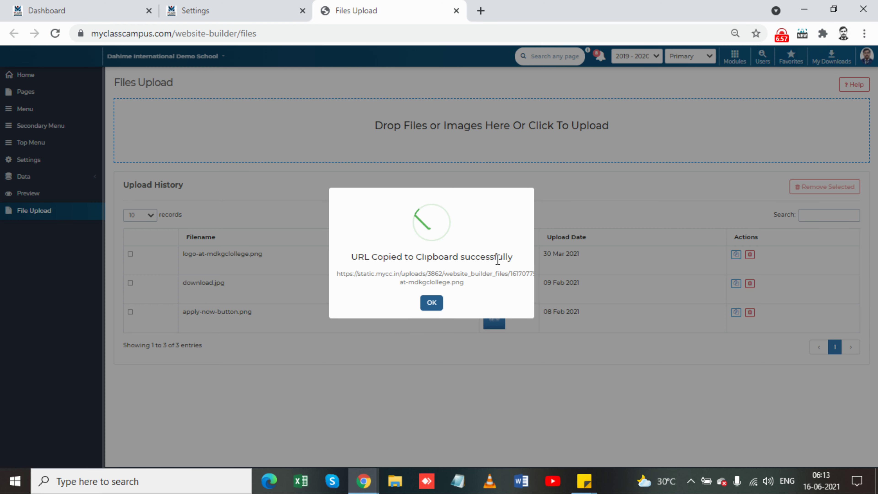
left_click(431, 304)
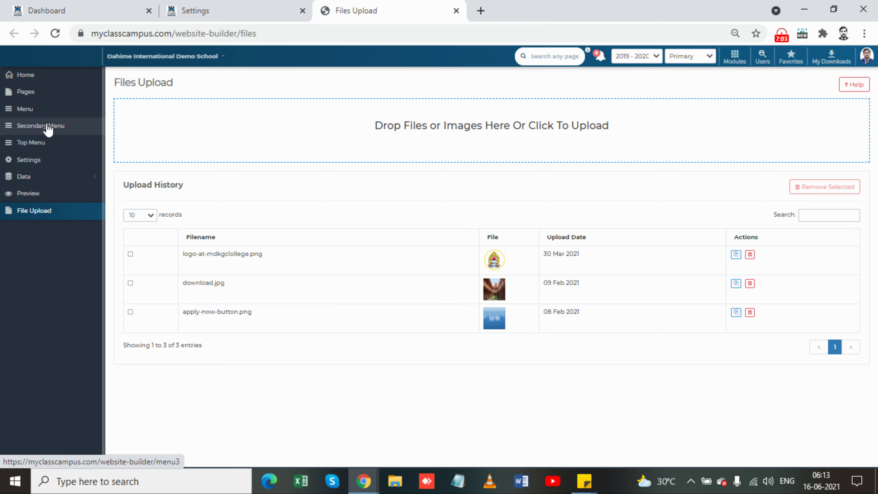
On the Settings page, start inserting an image before "Admission Open" in the Website Header, using the copied logo URL.
left_click(43, 166)
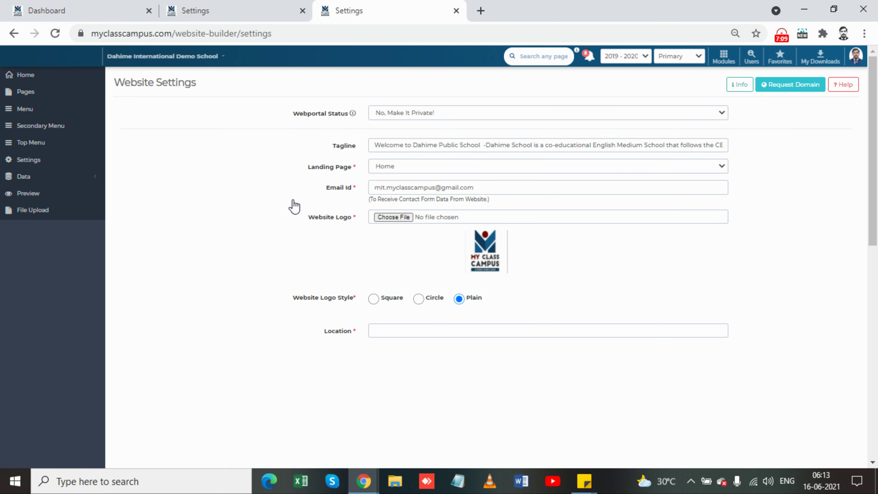
scroll(328, 287, "down", 10)
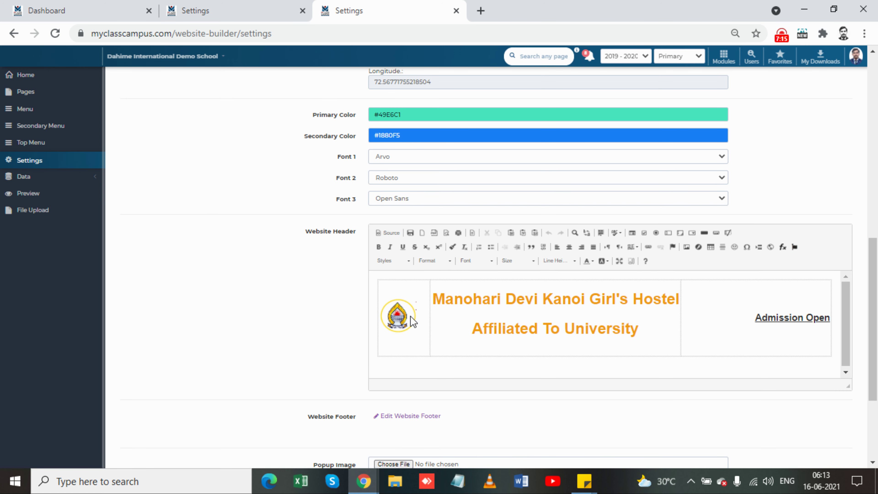
left_click(722, 320)
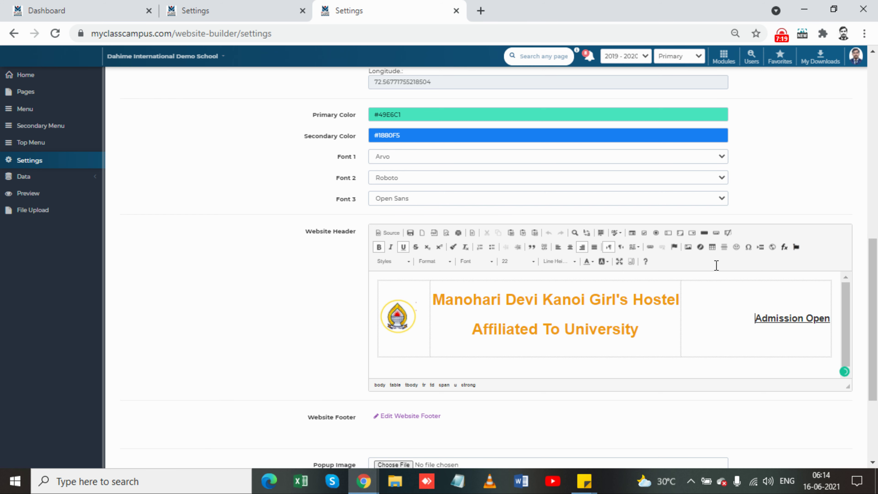
left_click(687, 247)
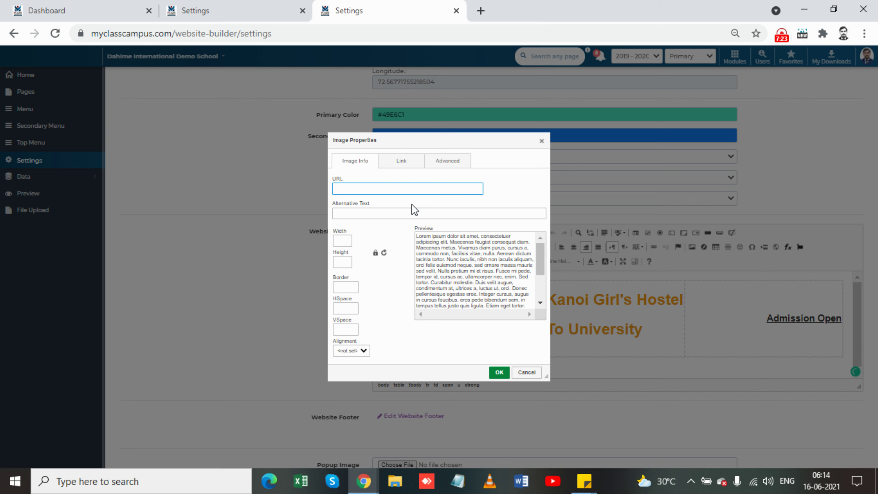
key("ctrl+v")
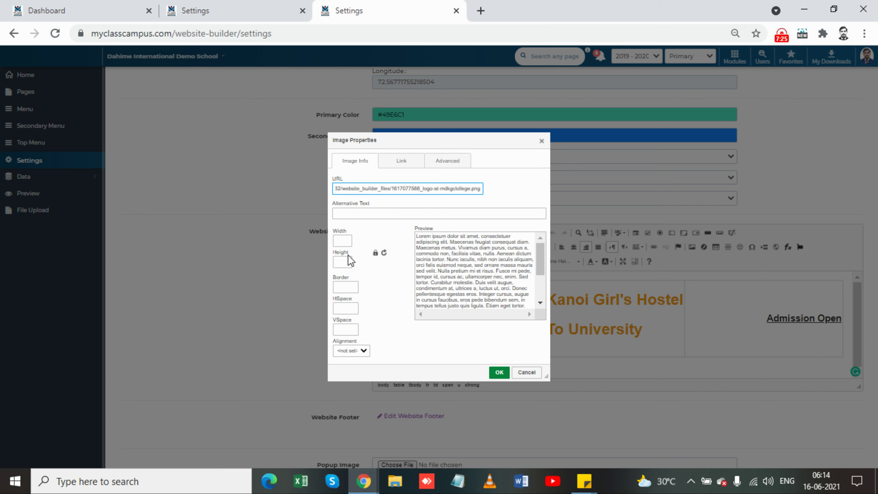
Set the header image's width and height to 100 each and insert it into the Website Header.
left_click(339, 241)
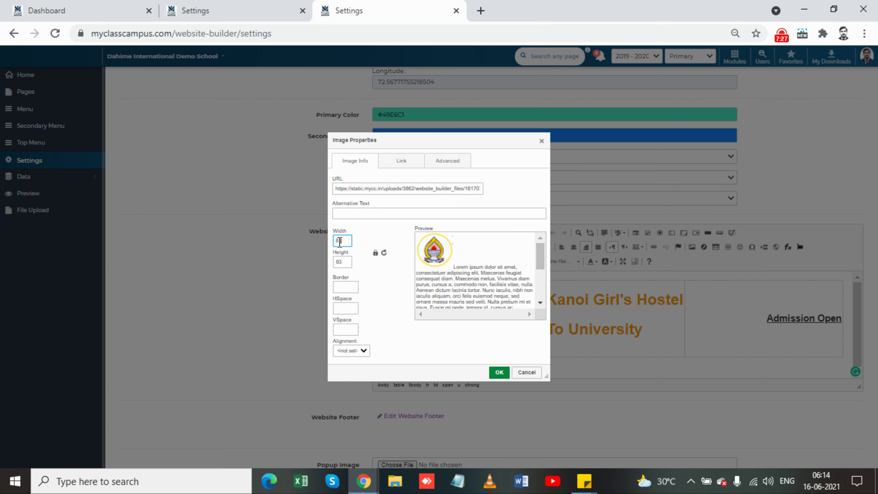
type("100")
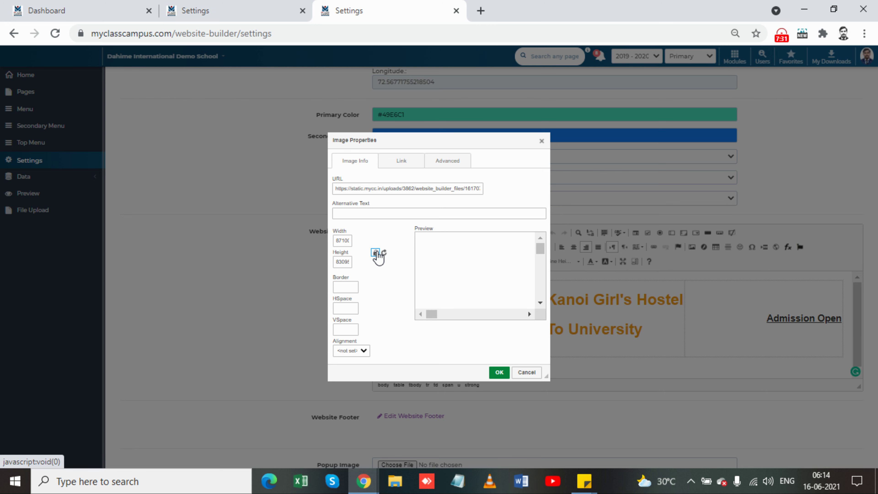
left_click(347, 240)
double_click(347, 239)
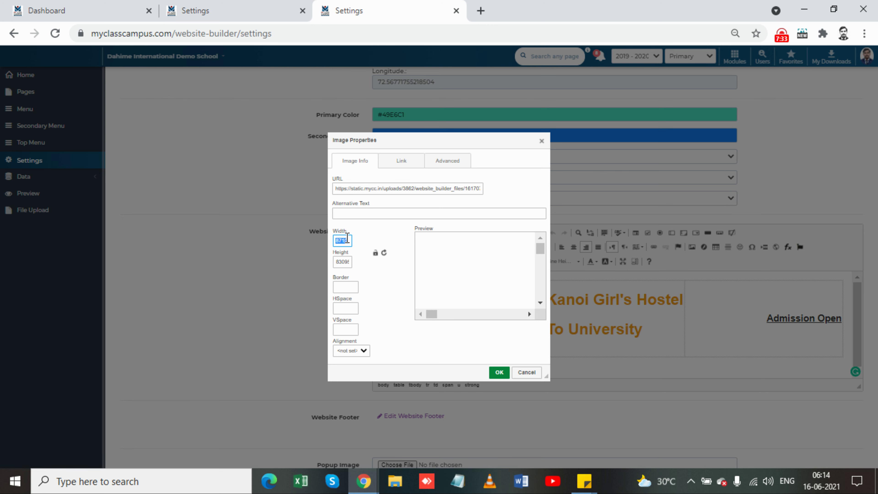
type("100")
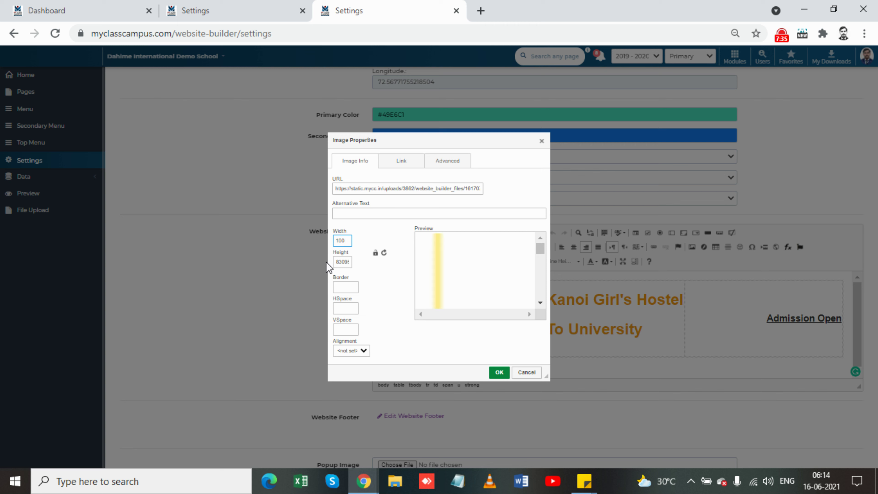
double_click(338, 261)
type("100")
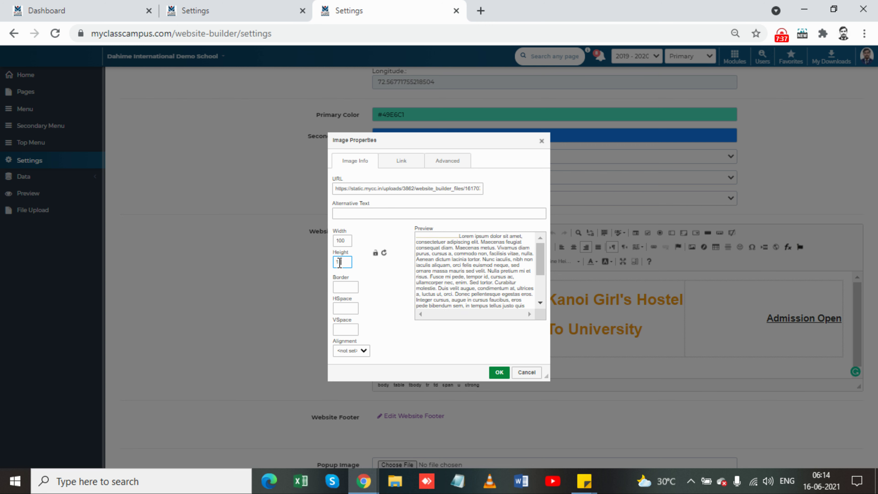
left_click(498, 372)
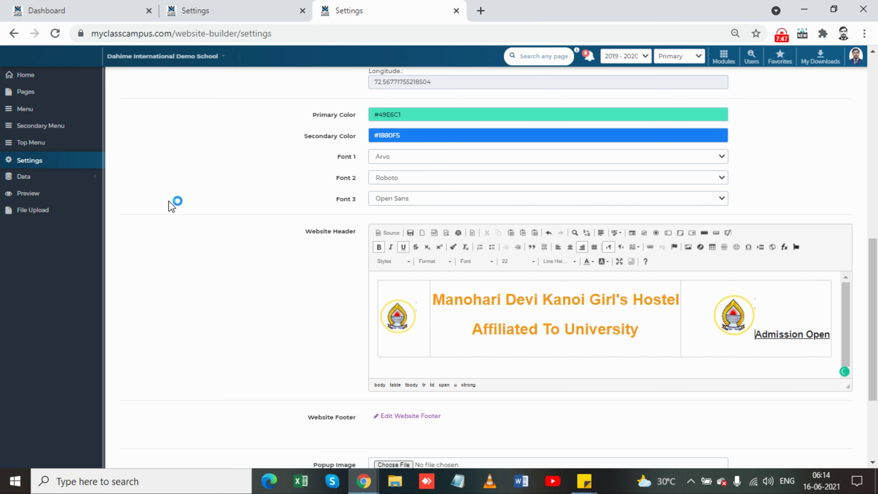
Revisit File Upload in a new tab, then start a new website page named "Terms and Condition" from the Pages list.
left_click(30, 212)
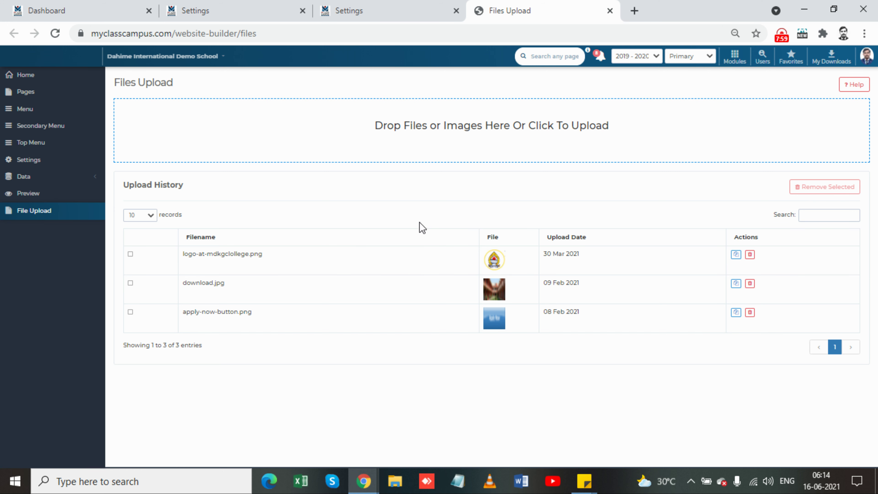
left_click(26, 94)
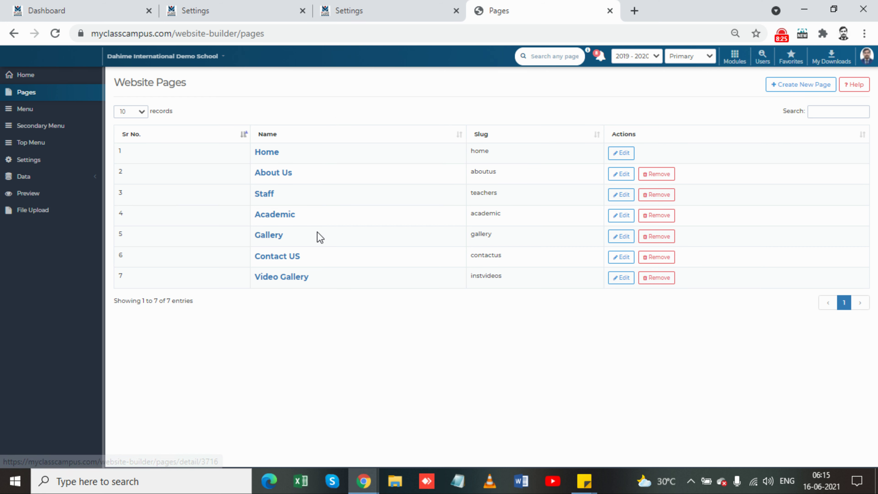
left_click(801, 97)
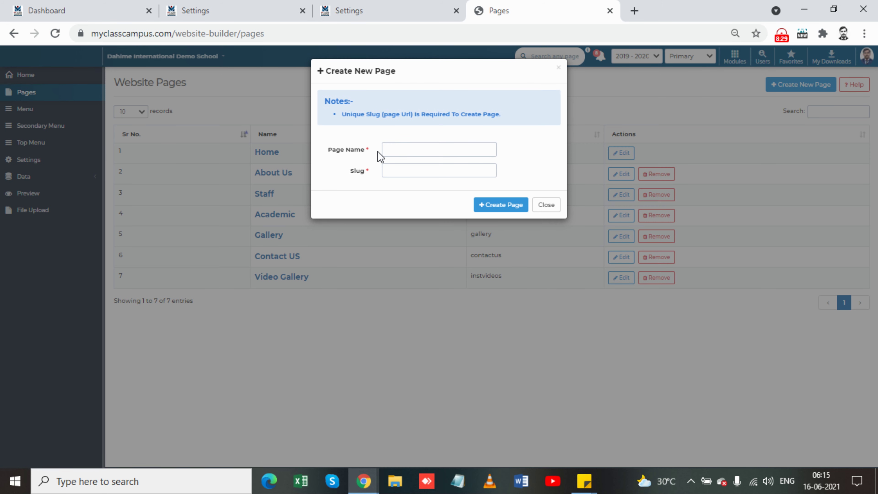
left_click(396, 150)
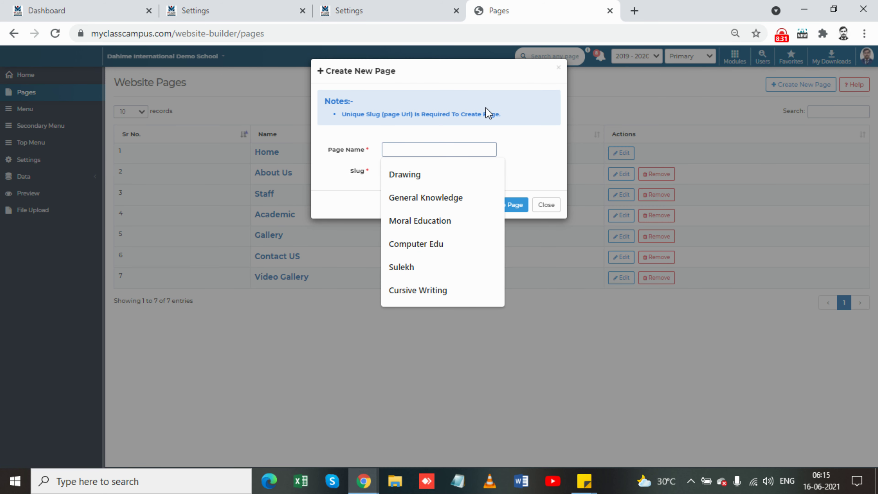
type("Te")
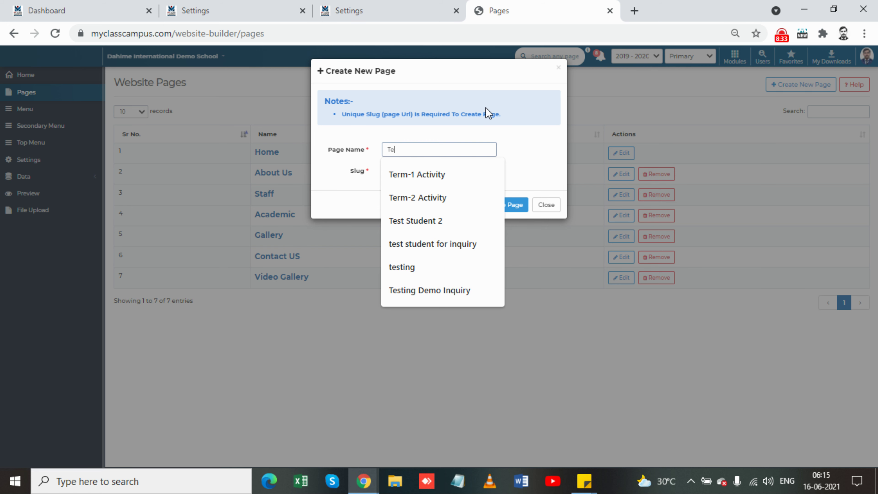
type("rms")
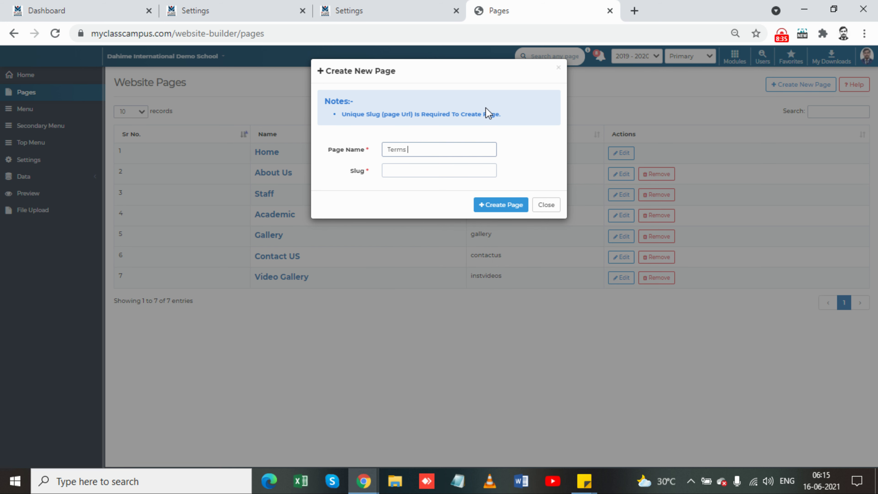
type(" and Condition")
Give the new page the slug t&c and create the page.
left_click(439, 171)
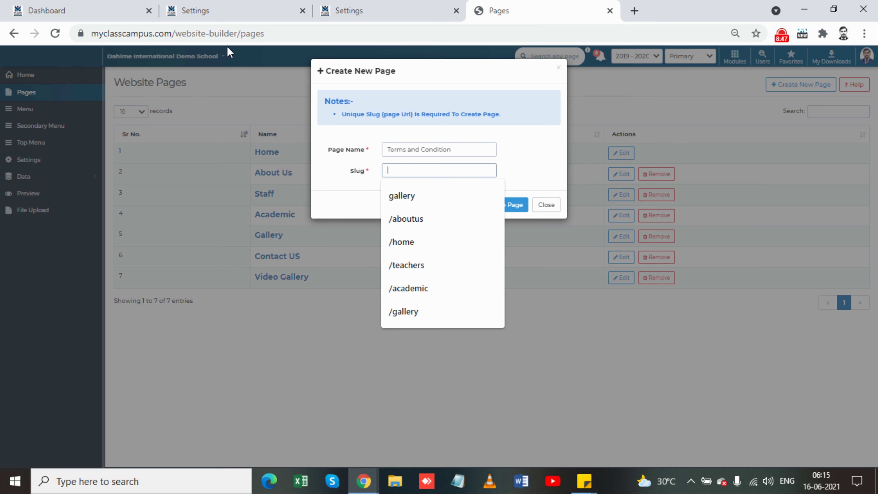
left_click_drag(243, 33, 273, 42)
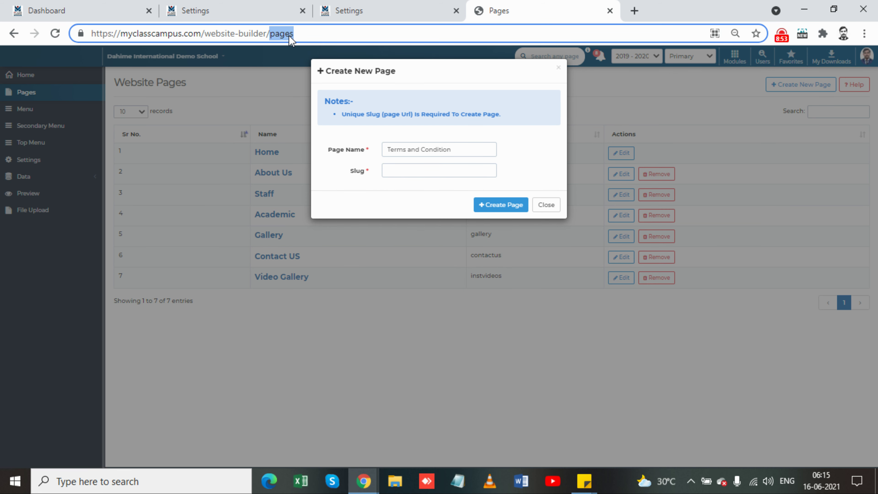
left_click(412, 170)
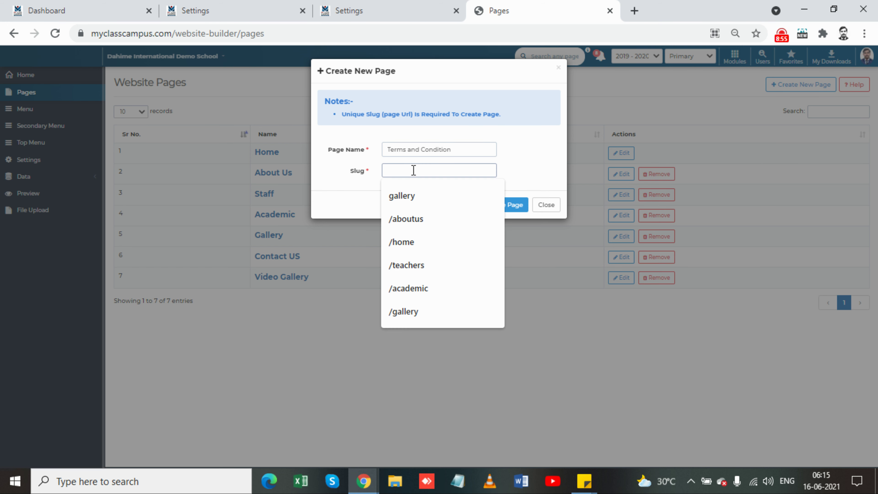
type("t&")
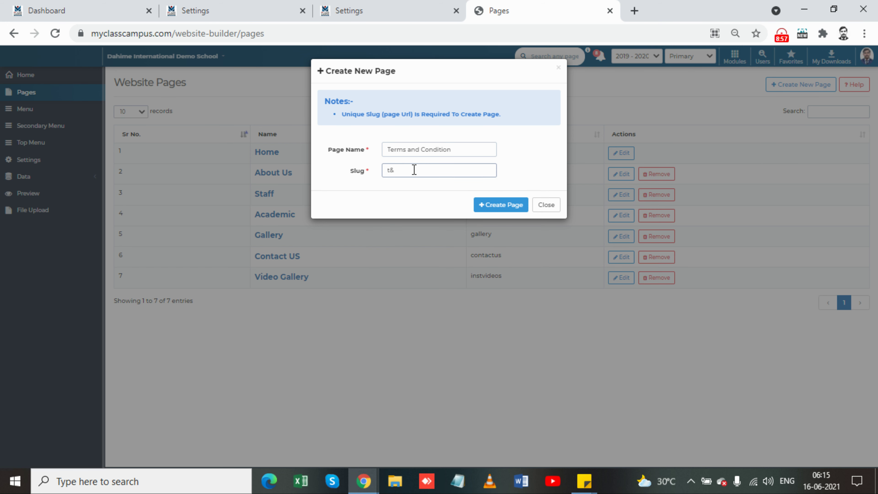
type("c")
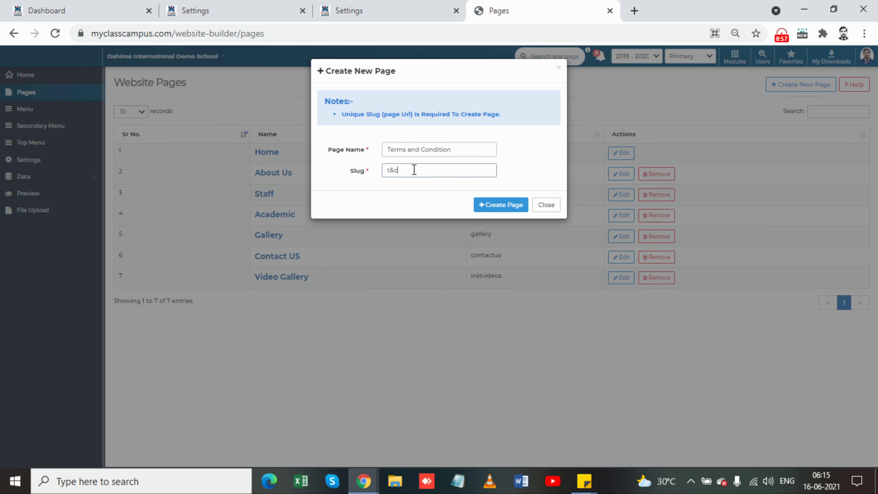
left_click(510, 208)
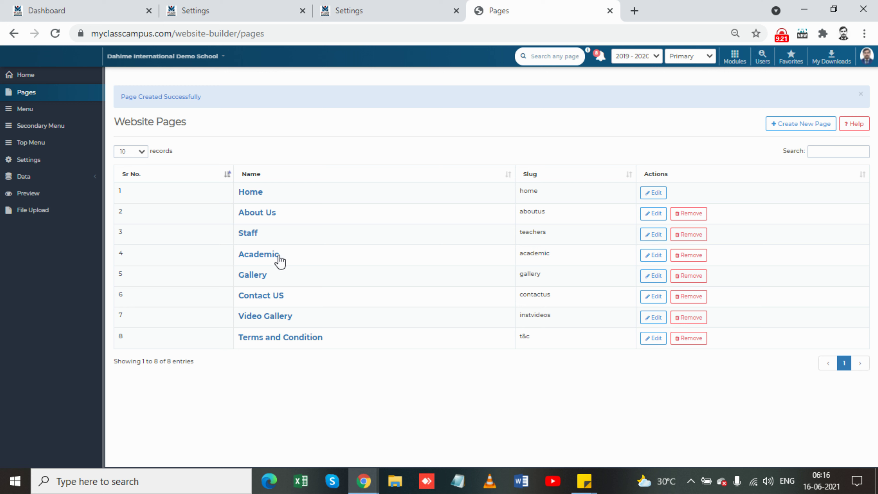
Open the Home page's details in a new tab and look through its available sections and page sections.
middle_click(256, 200)
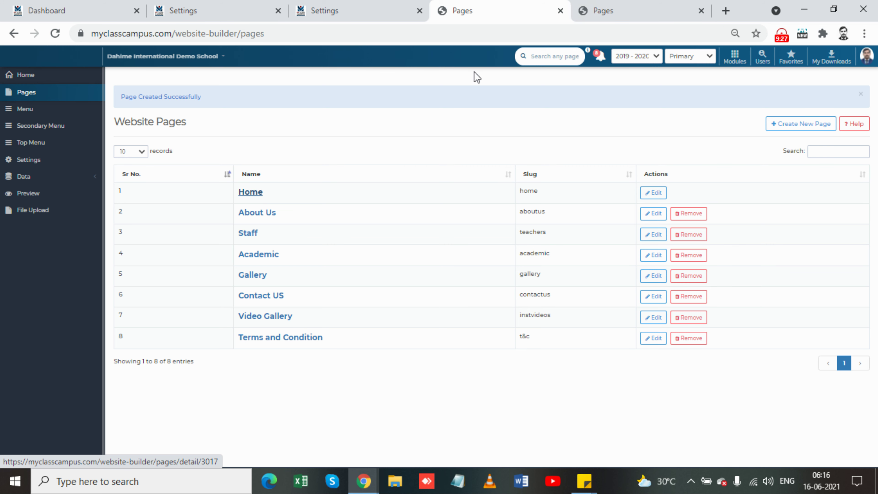
left_click(612, 16)
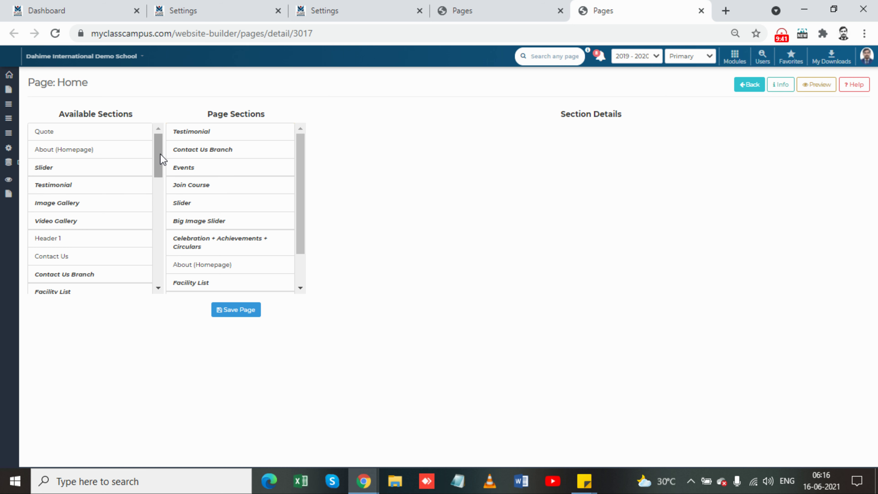
mouse_move(160, 155)
left_mouse_down()
mouse_move(172, 278)
mouse_move(165, 141)
left_mouse_up()
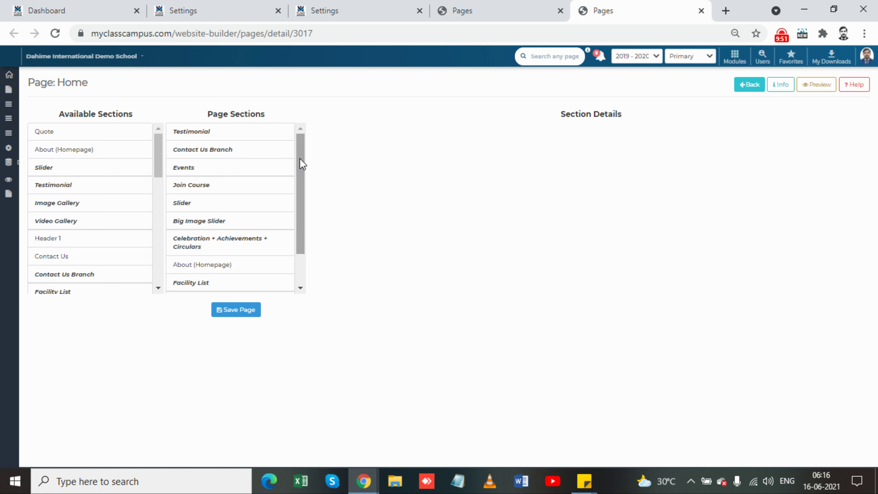
left_click_drag(300, 157, 294, 138)
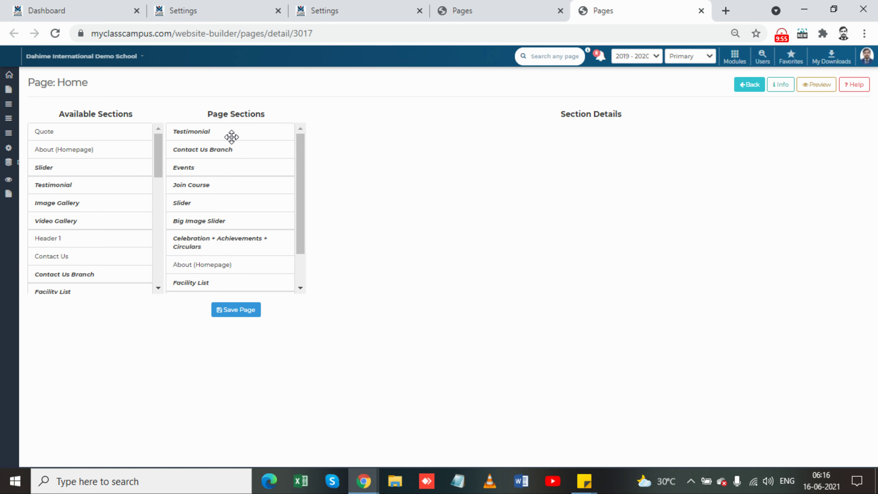
Open the Home page's Testimonial section and examine the name, post and description fields of the new testimonial form.
left_click(197, 133)
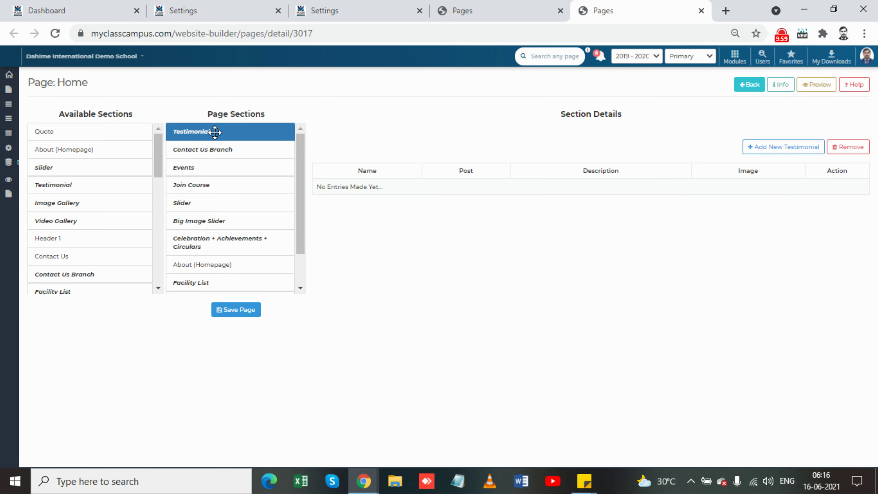
left_click(793, 155)
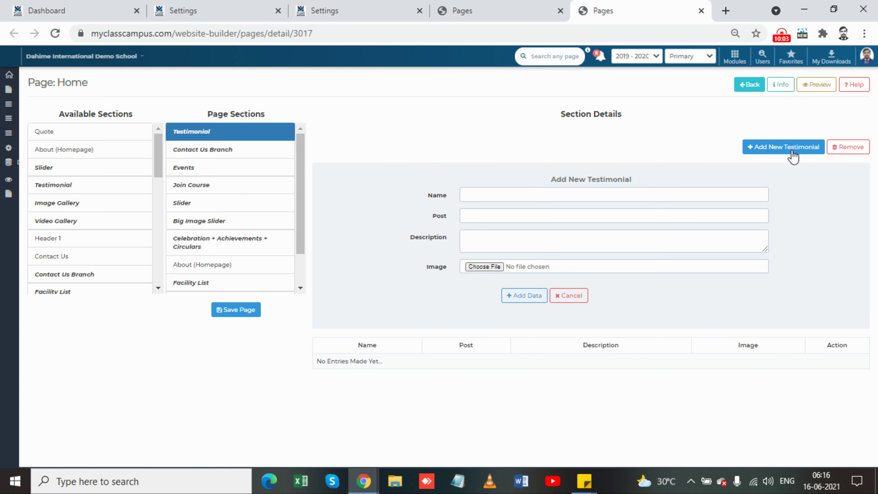
left_click(509, 194)
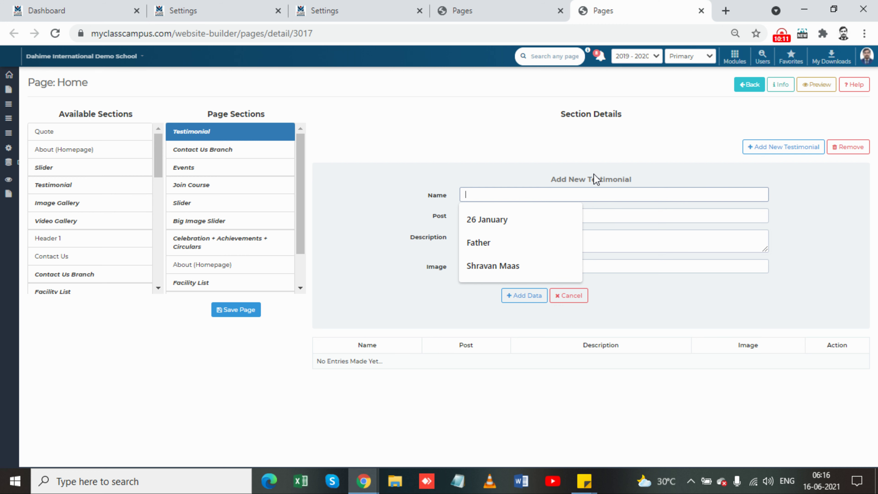
left_click(391, 175)
left_click(496, 216)
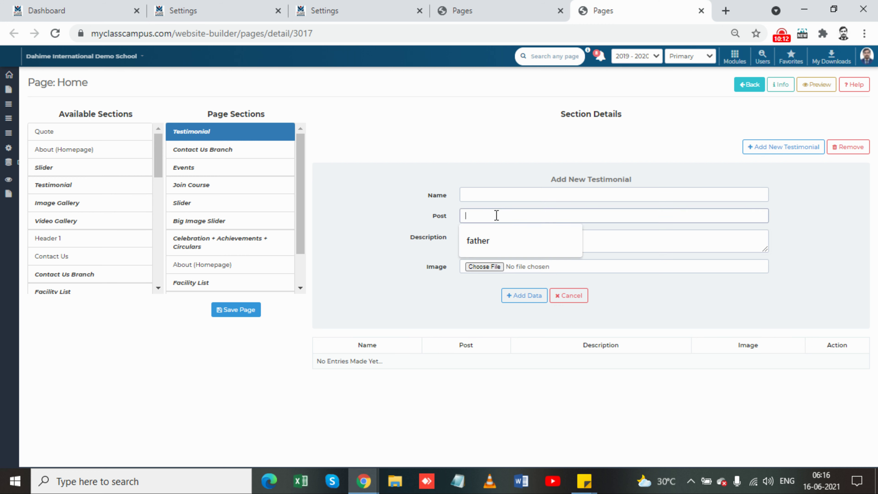
left_click(368, 231)
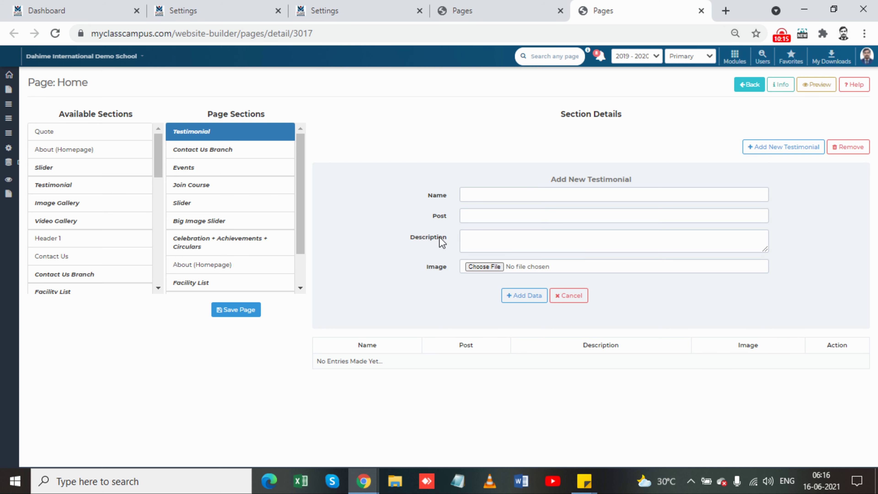
left_click(479, 238)
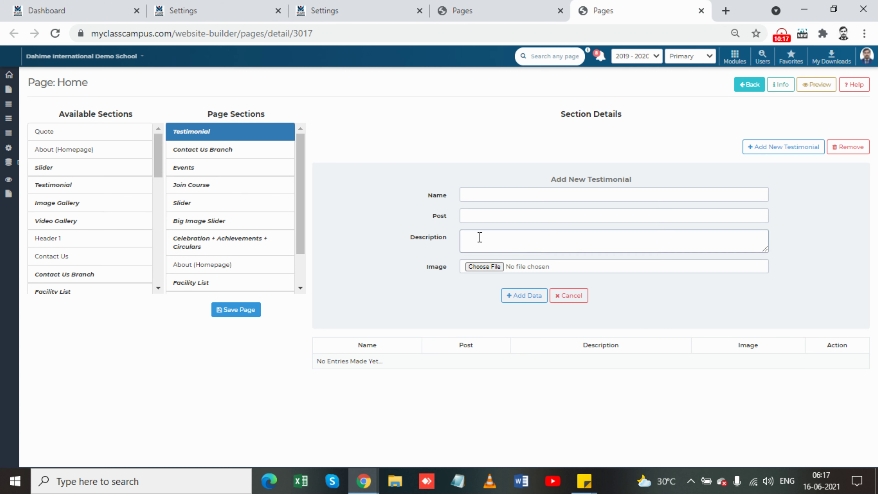
left_click(390, 286)
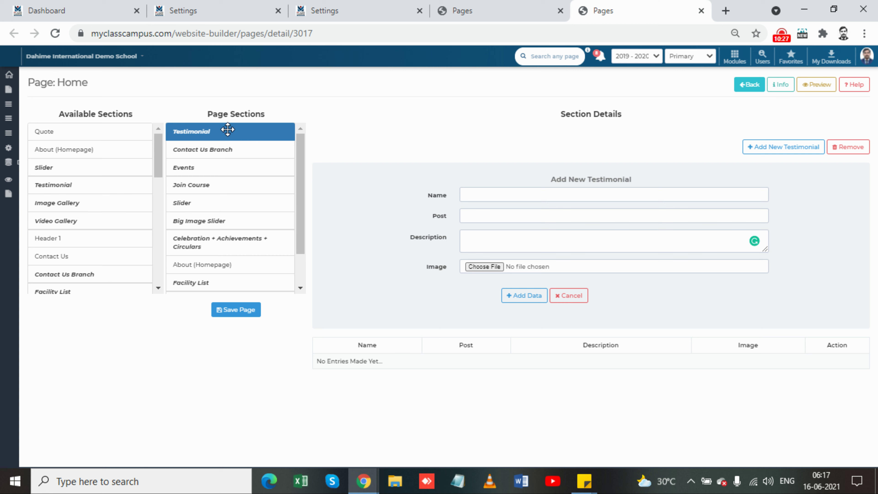
Reorder the Home page's sections so that Slider comes first and Testimonial sits between Join Course and Big Image Slider.
mouse_move(227, 129)
left_mouse_down()
mouse_move(233, 205)
mouse_move(227, 123)
mouse_move(214, 128)
left_mouse_up()
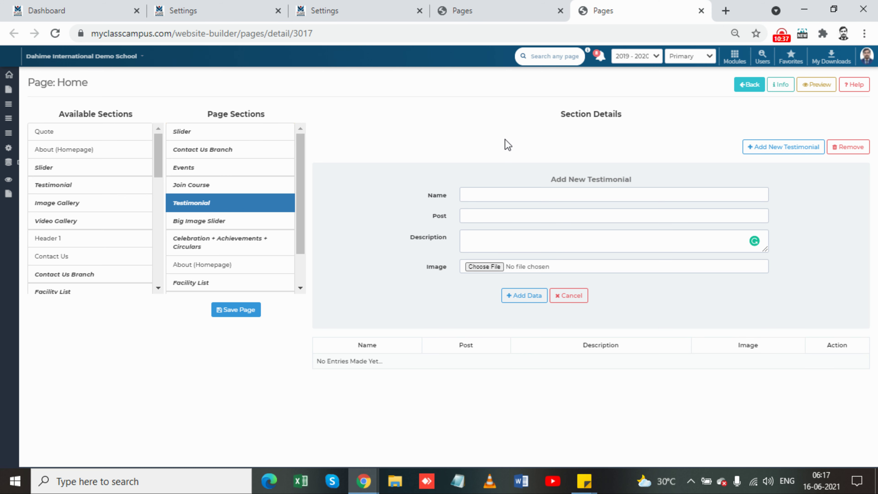
Examine the fields and required image size of the Home page's new slider form, cancel the form, and preview the Home page.
left_click(235, 138)
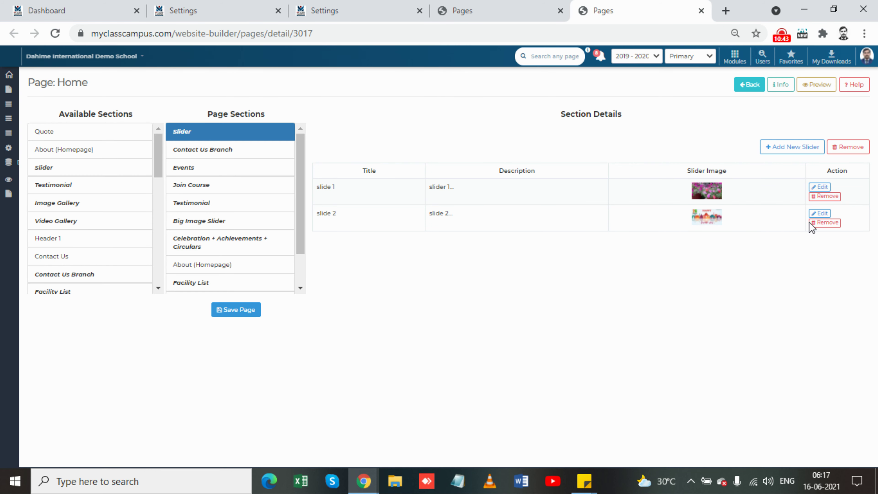
left_click(787, 151)
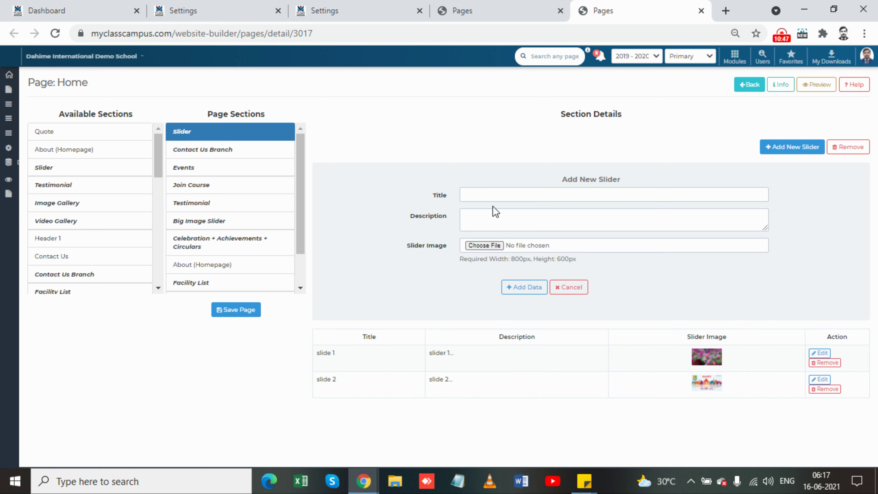
left_click(486, 199)
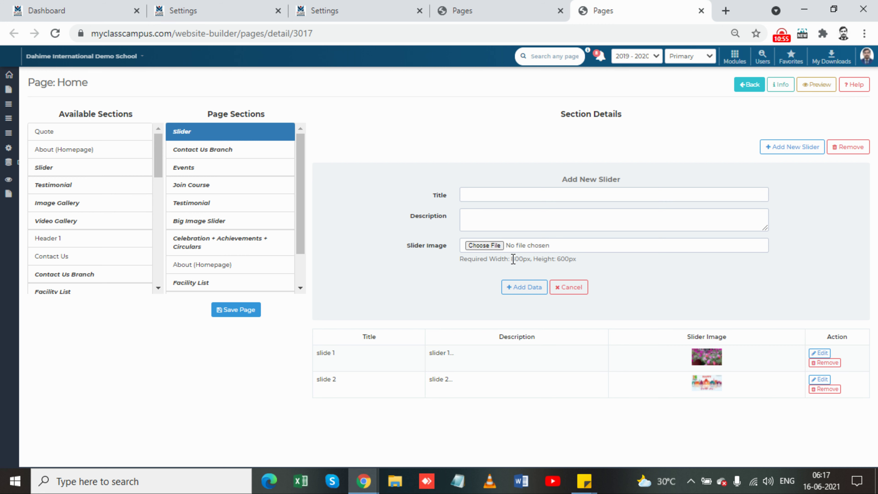
left_click_drag(513, 259, 576, 261)
left_click(652, 276)
left_click(558, 288)
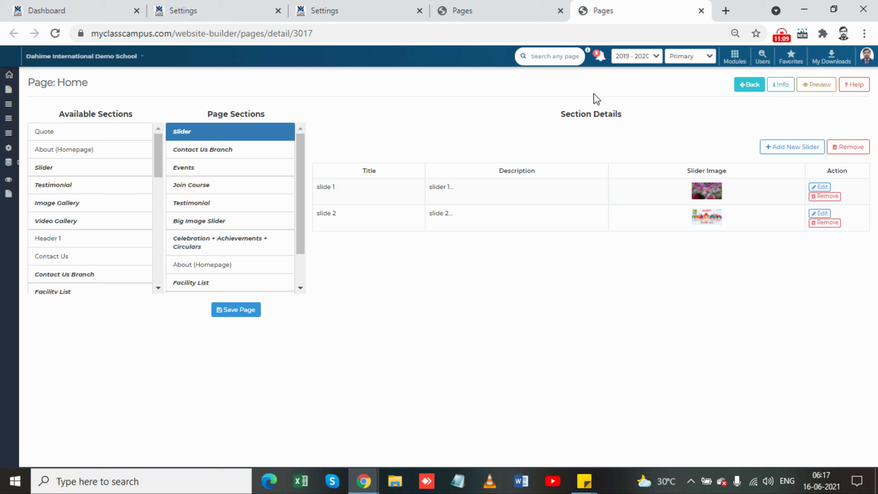
left_click(815, 87)
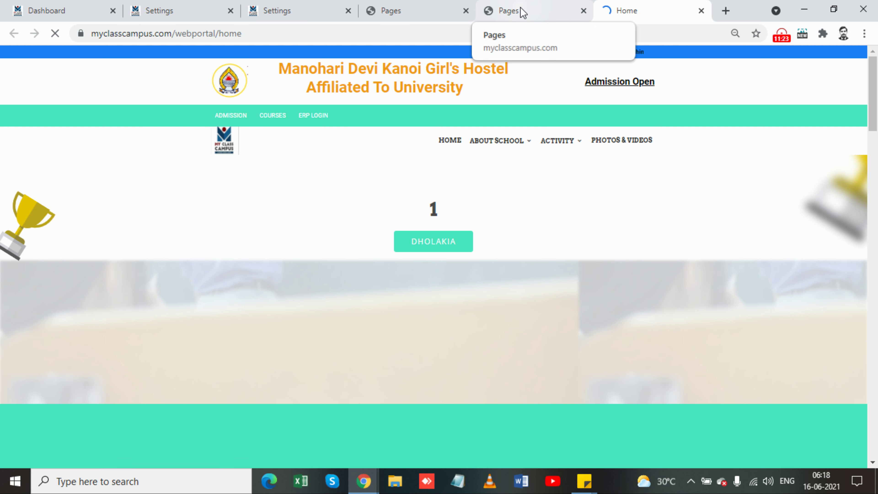
left_click(527, 15)
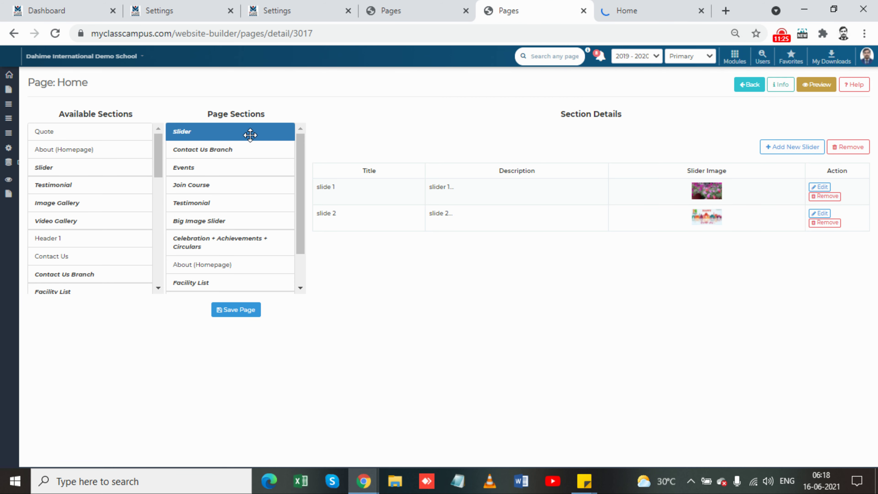
Open the Home page's Contact Us Branch section, examine the new branch form's fields and location map, and cancel the form.
left_click(251, 155)
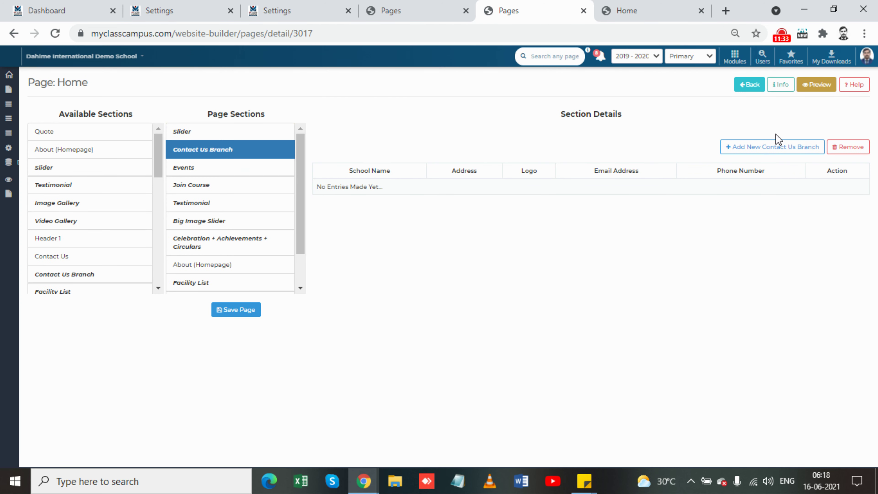
left_click(768, 147)
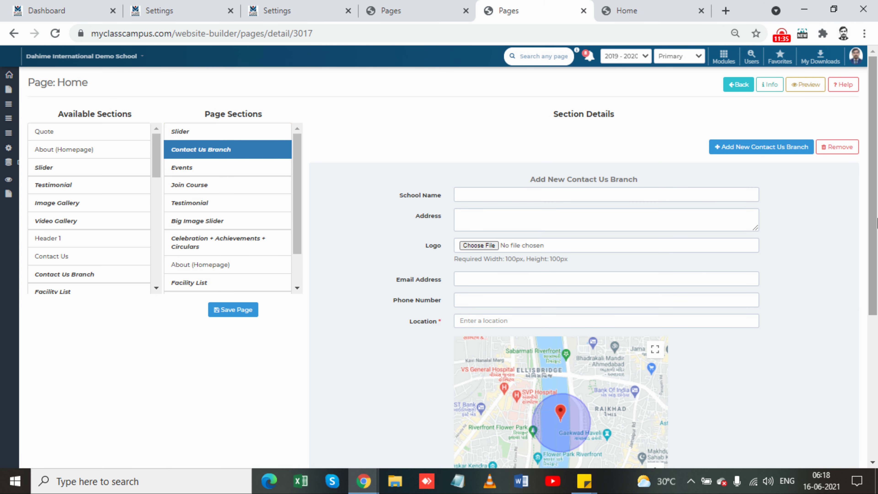
scroll(851, 296, "down", 3)
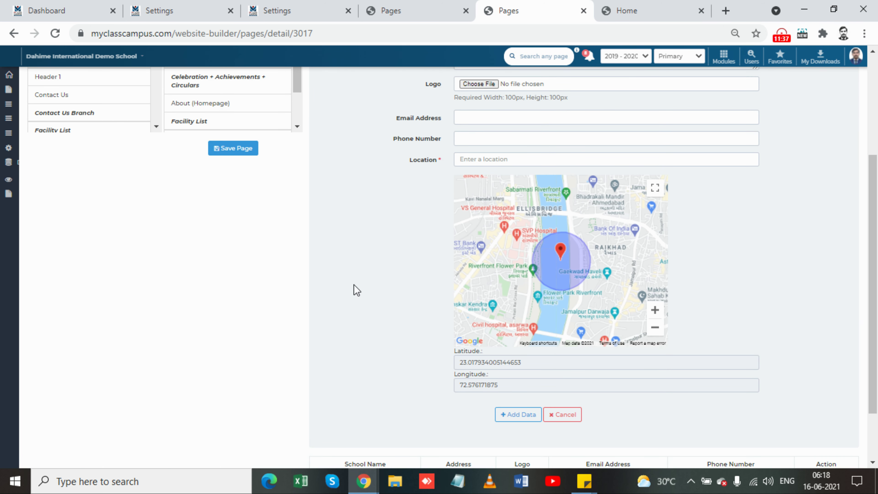
left_click_drag(872, 264, 872, 155)
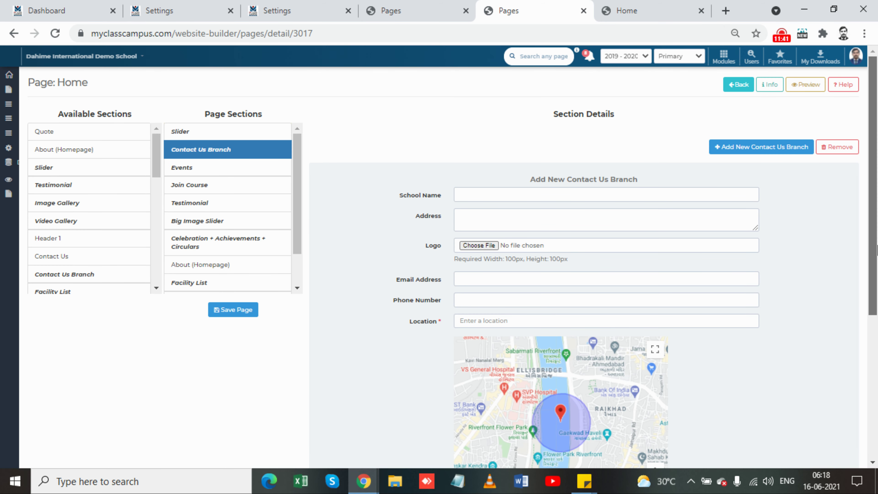
scroll(876, 249, "down", 5)
left_click(567, 368)
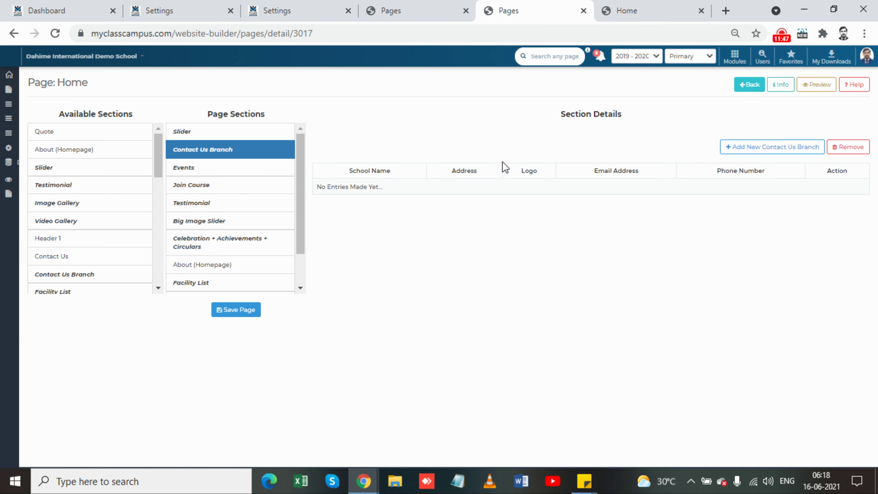
Look over the list of website pages and return to the Home page's available sections.
left_click(428, 21)
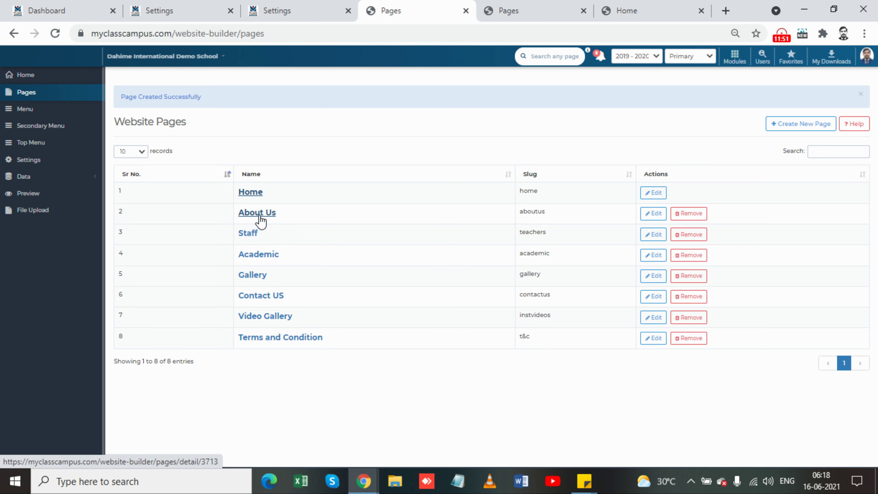
left_click(535, 13)
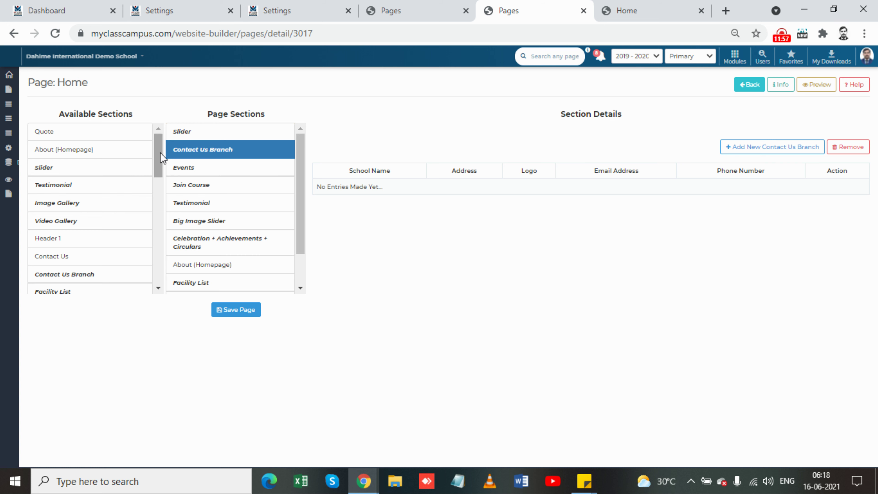
mouse_move(163, 159)
left_mouse_down()
mouse_move(166, 280)
mouse_move(163, 155)
left_mouse_up()
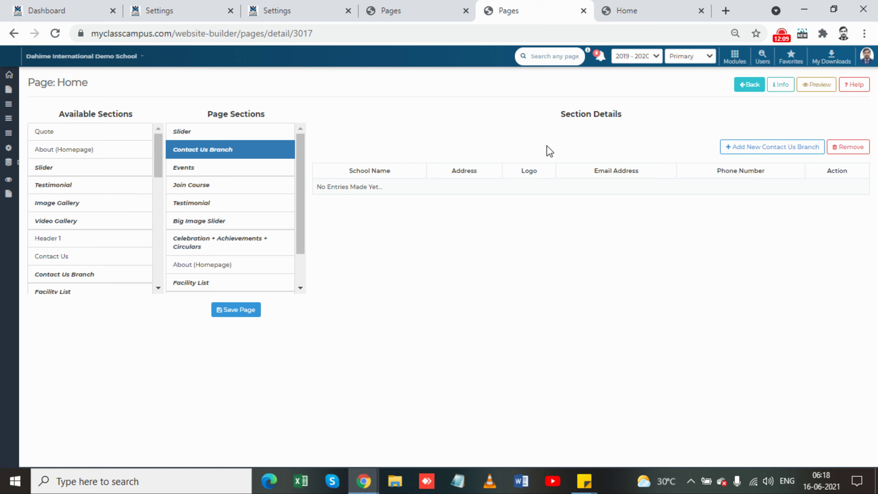
Close the Home preview and Home page details tabs, and delete the Terms and Condition page from the website pages.
middle_click(638, 14)
middle_click(627, 5)
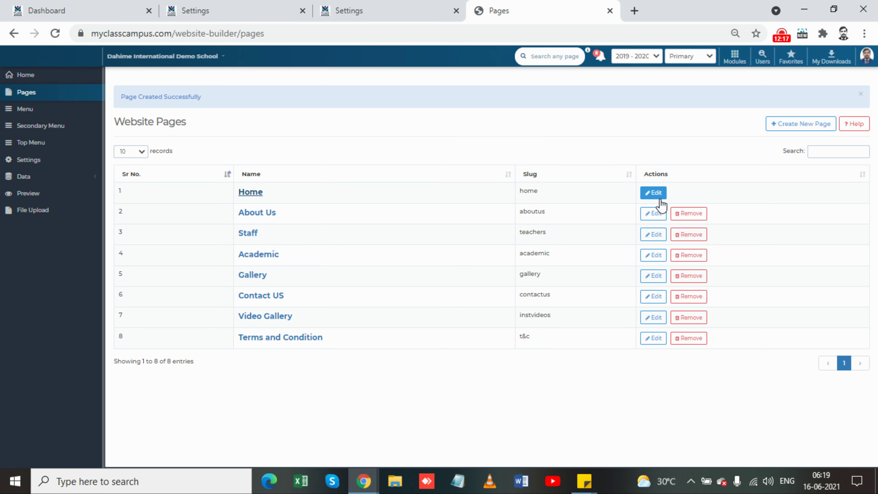
left_click(689, 338)
left_click(446, 300)
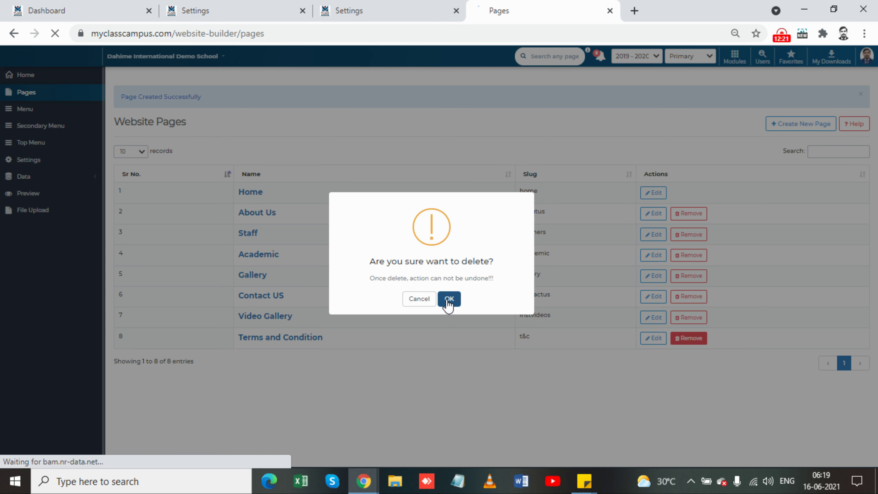